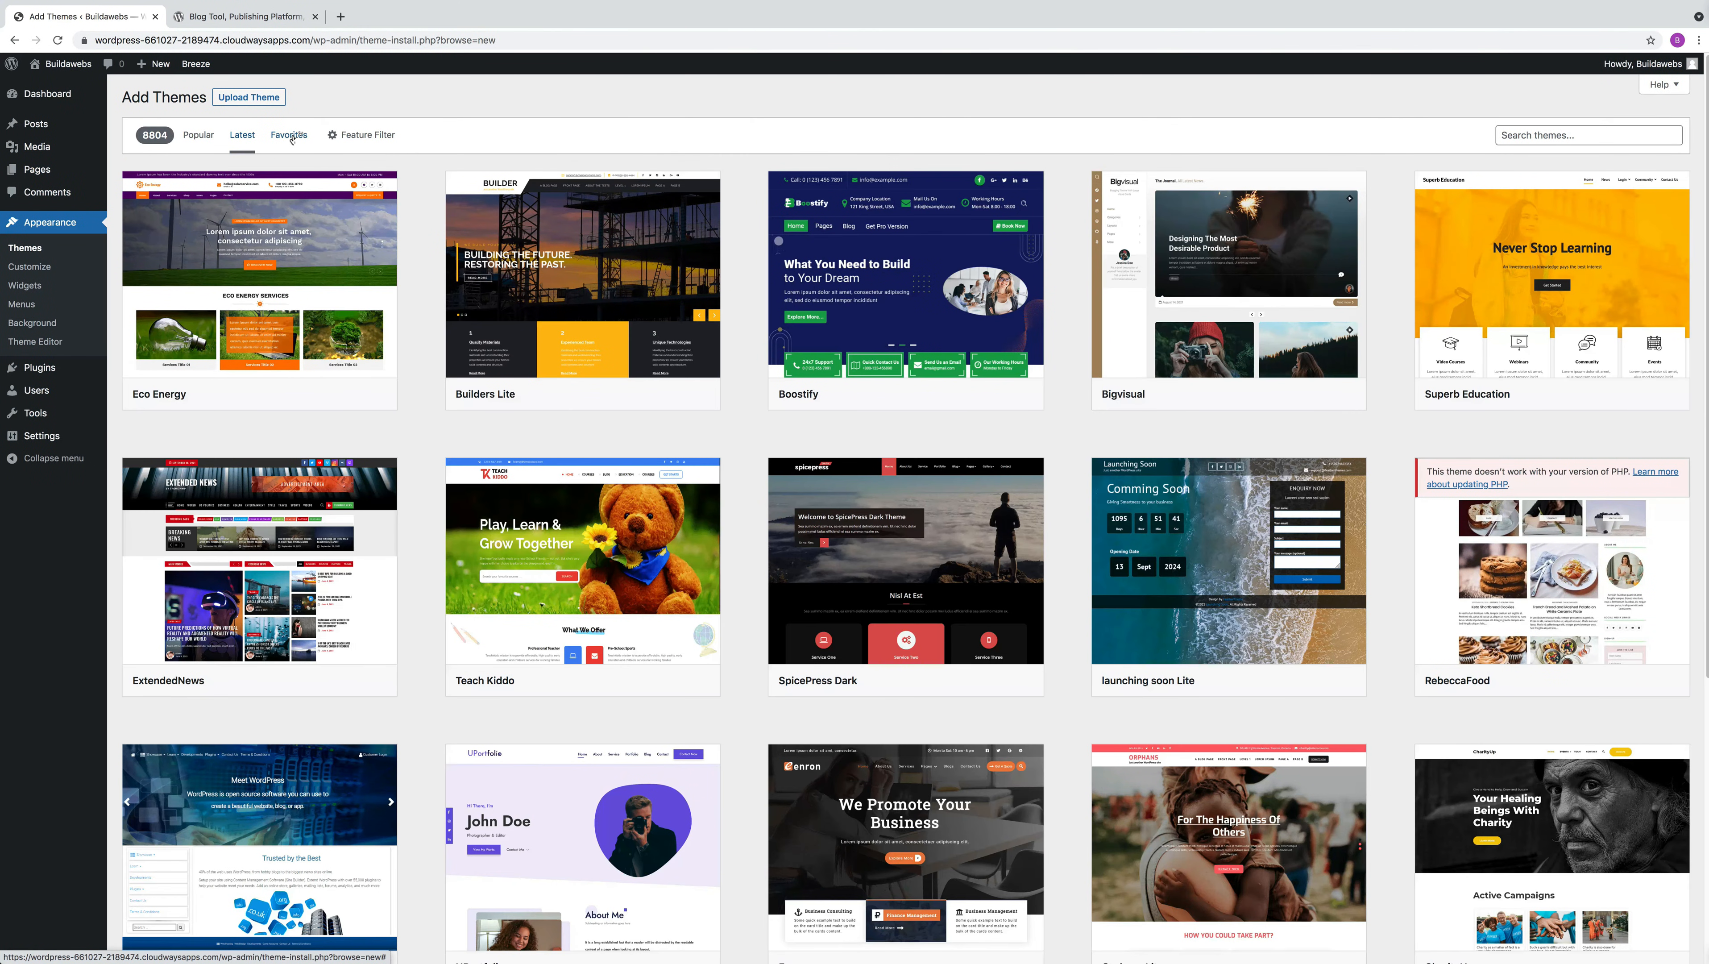
Check the favorite themes and filter the theme directory by the Blog feature
{"action": "left_click", "coordinate": [290, 136]}
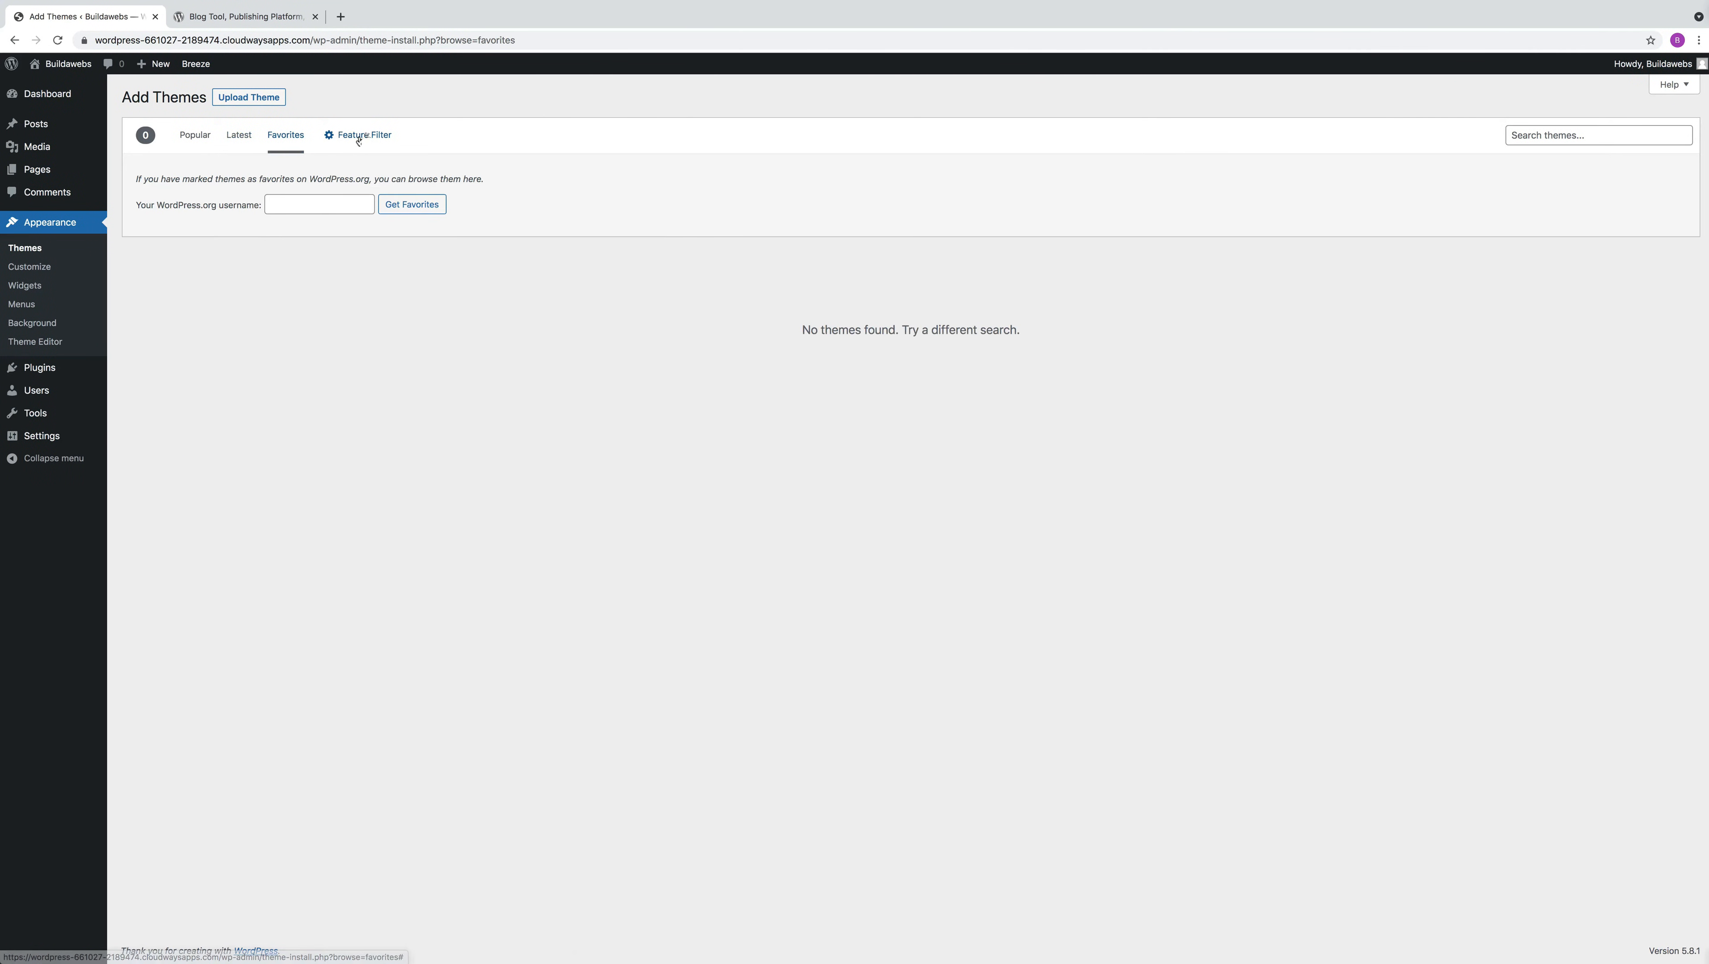
{"action": "left_click", "coordinate": [358, 137]}
{"action": "left_click", "coordinate": [147, 239]}
{"action": "left_click", "coordinate": [180, 606]}
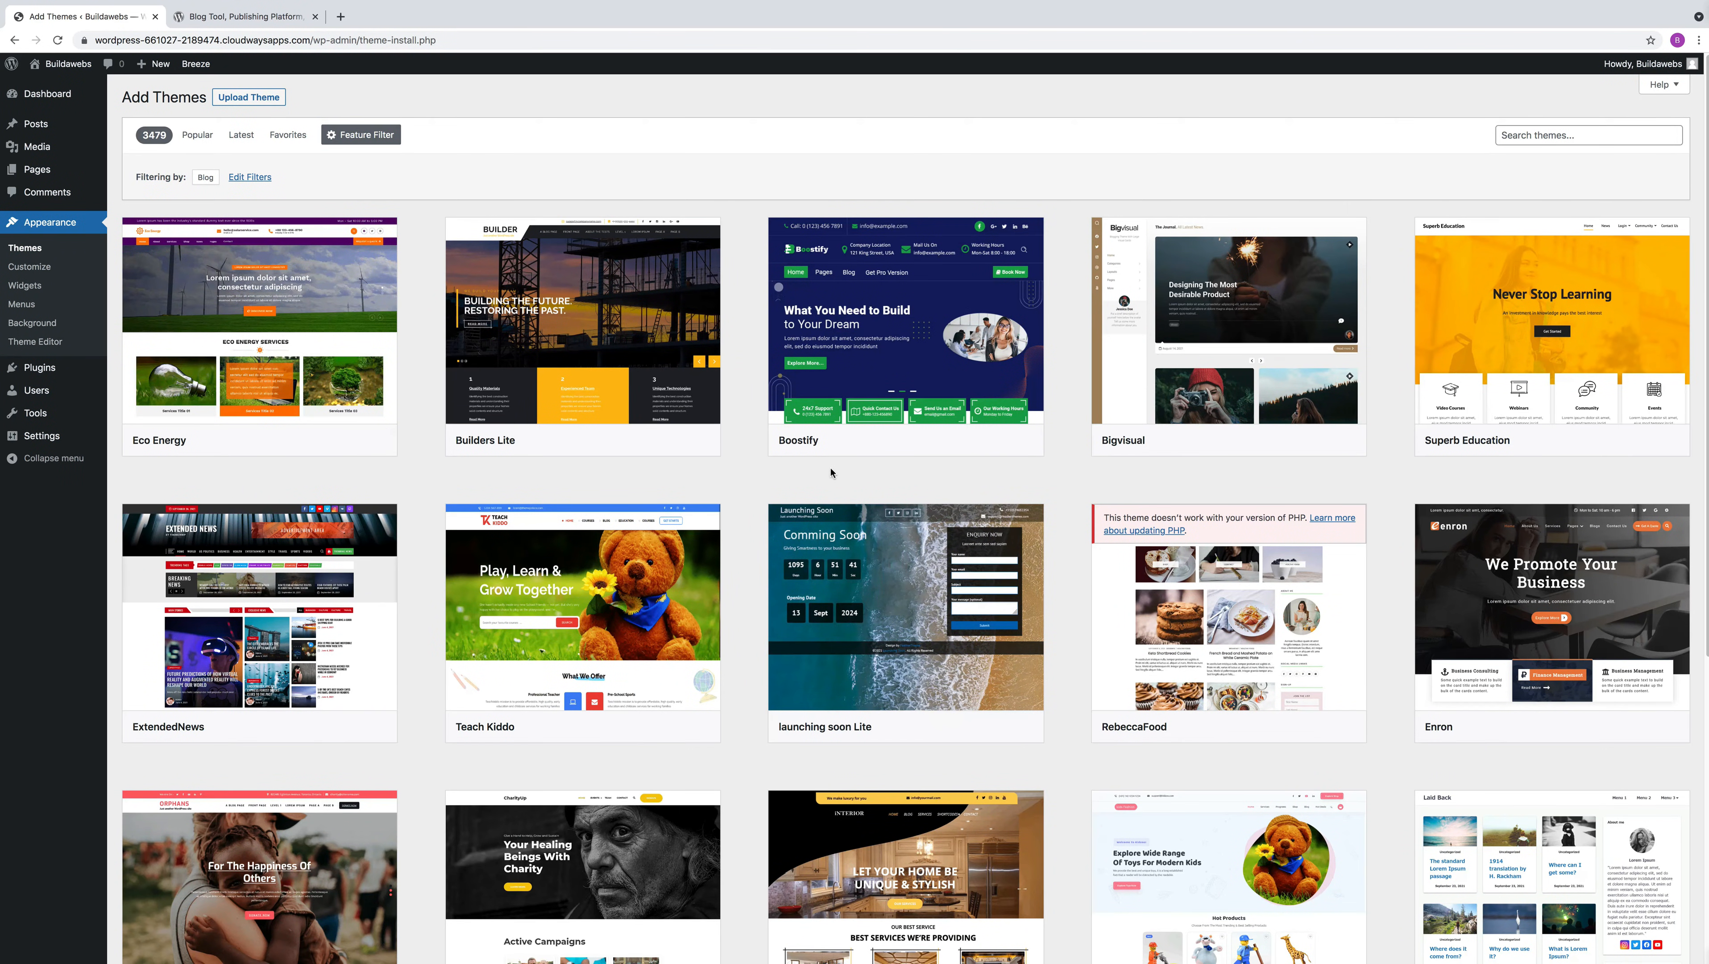
{"action": "mouse_move", "coordinate": [907, 388]}
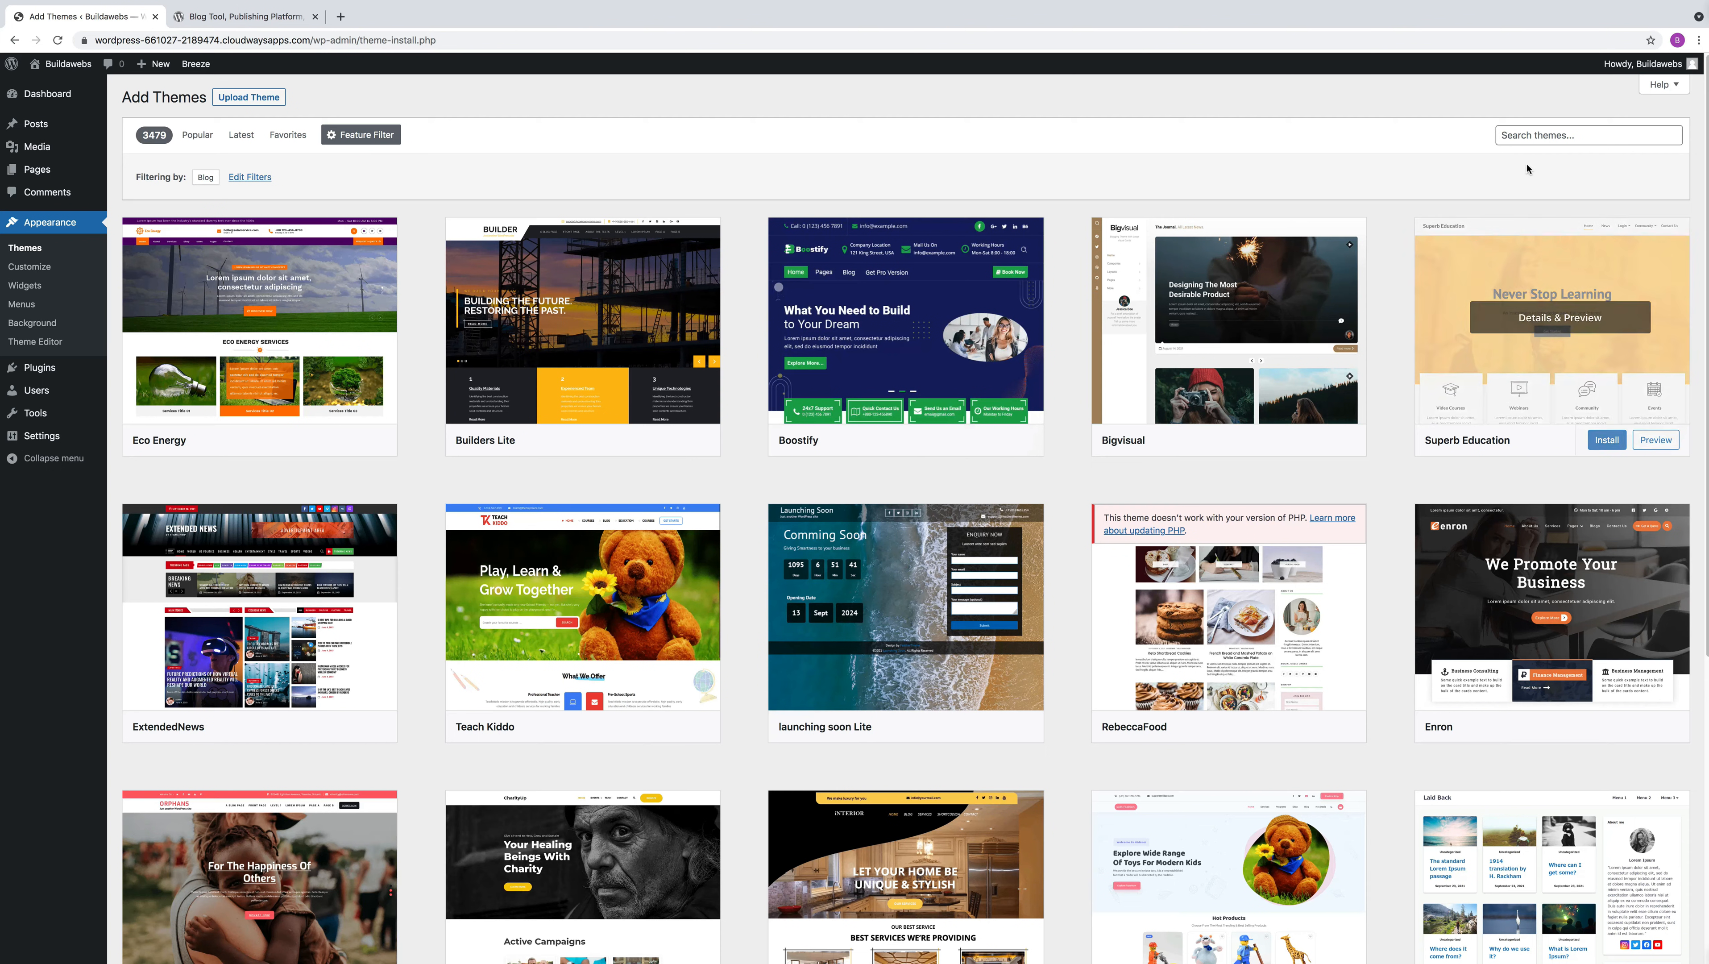
Search the theme directory for "kadence", then install and activate the Kadence theme
{"action": "left_click", "coordinate": [1523, 136]}
{"action": "type", "text": "kadence"}
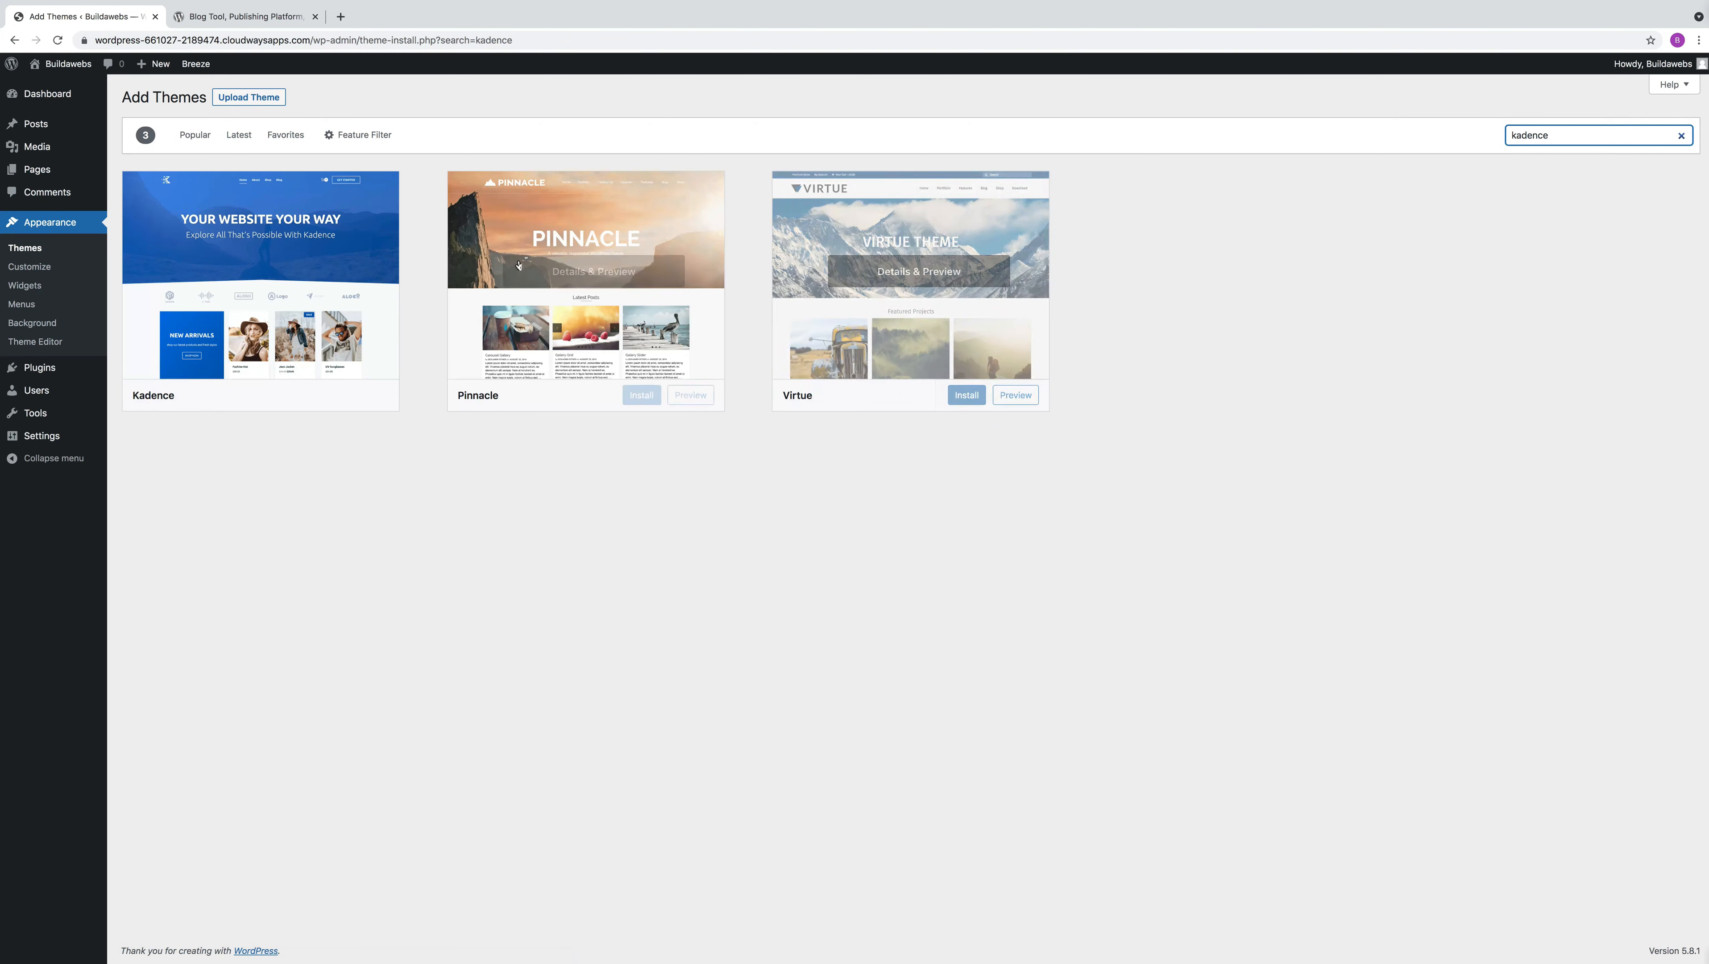
{"action": "left_click", "coordinate": [313, 395]}
{"action": "left_click", "coordinate": [314, 395]}
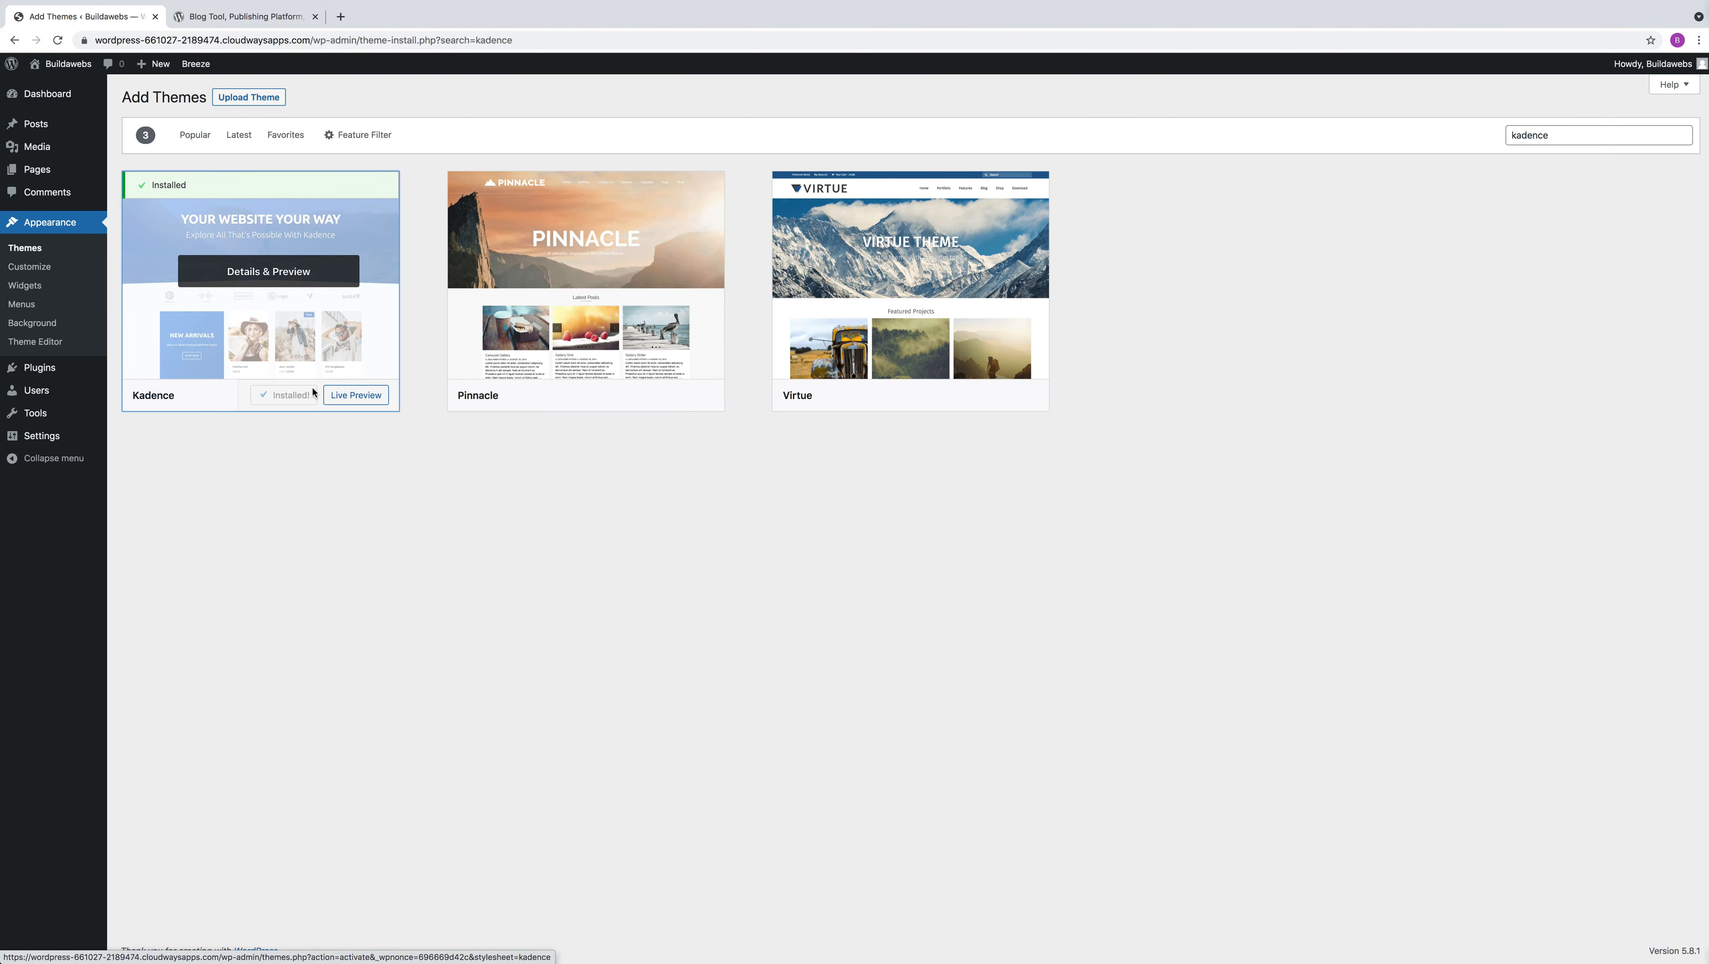
{"action": "left_click", "coordinate": [292, 396]}
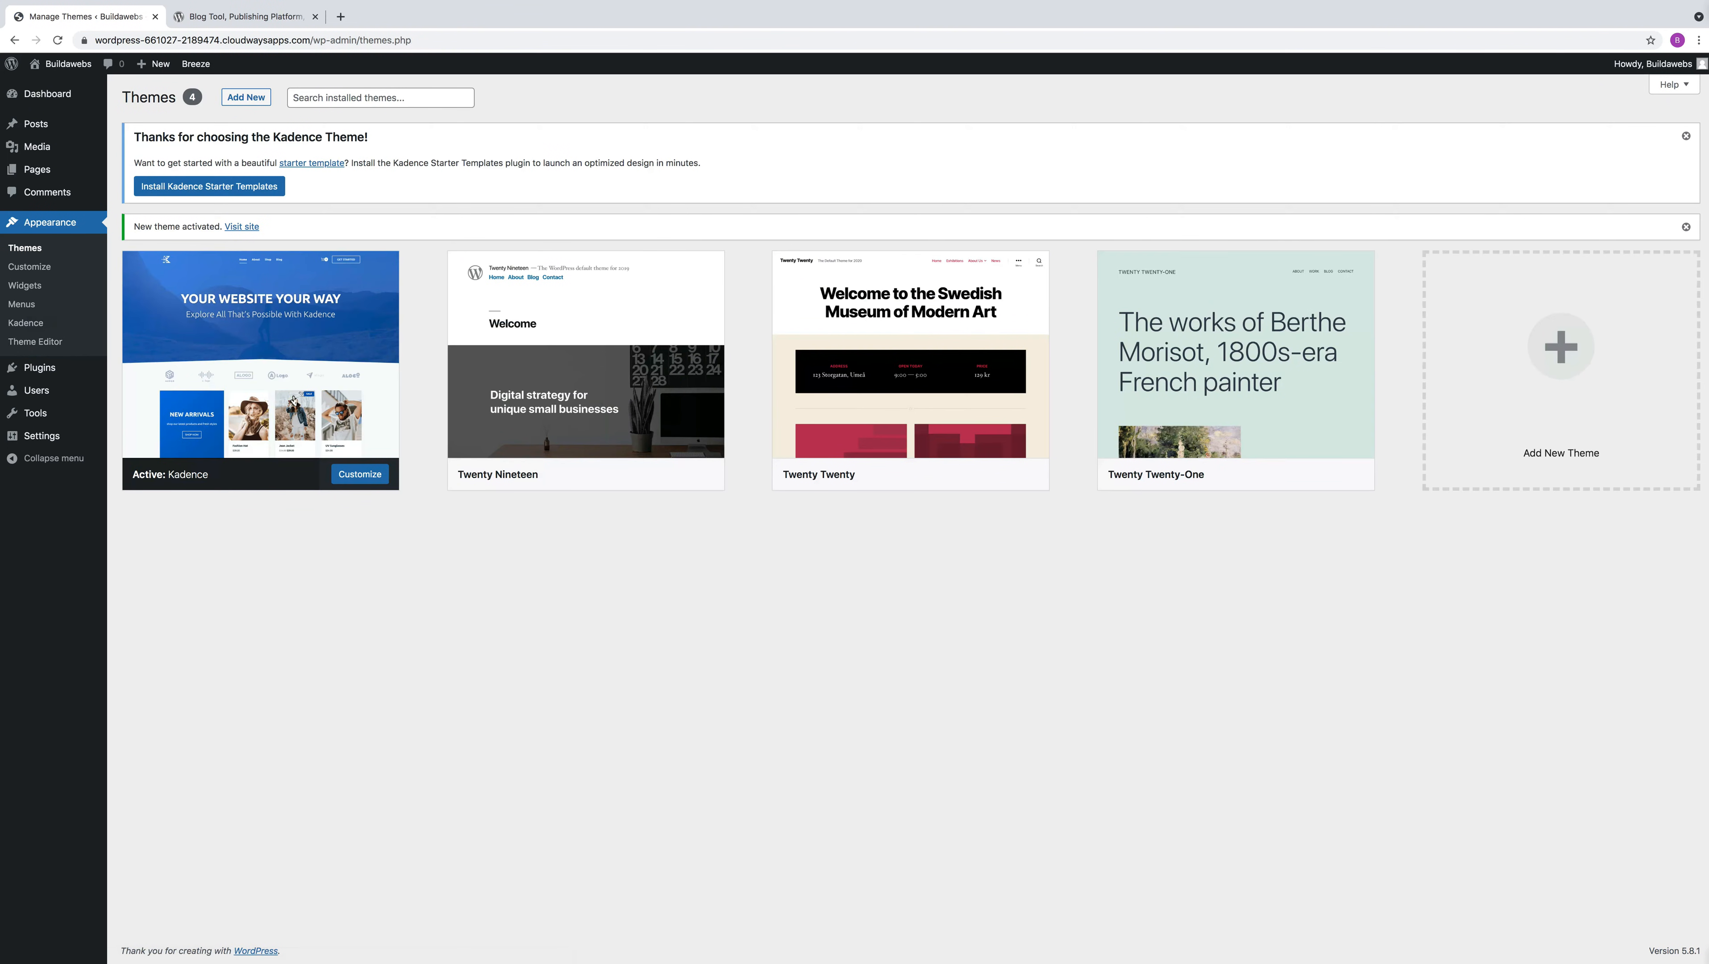
Open the live site in a separate browser tab to view the Kadence design, and return to theme management
{"action": "right_click", "coordinate": [243, 228]}
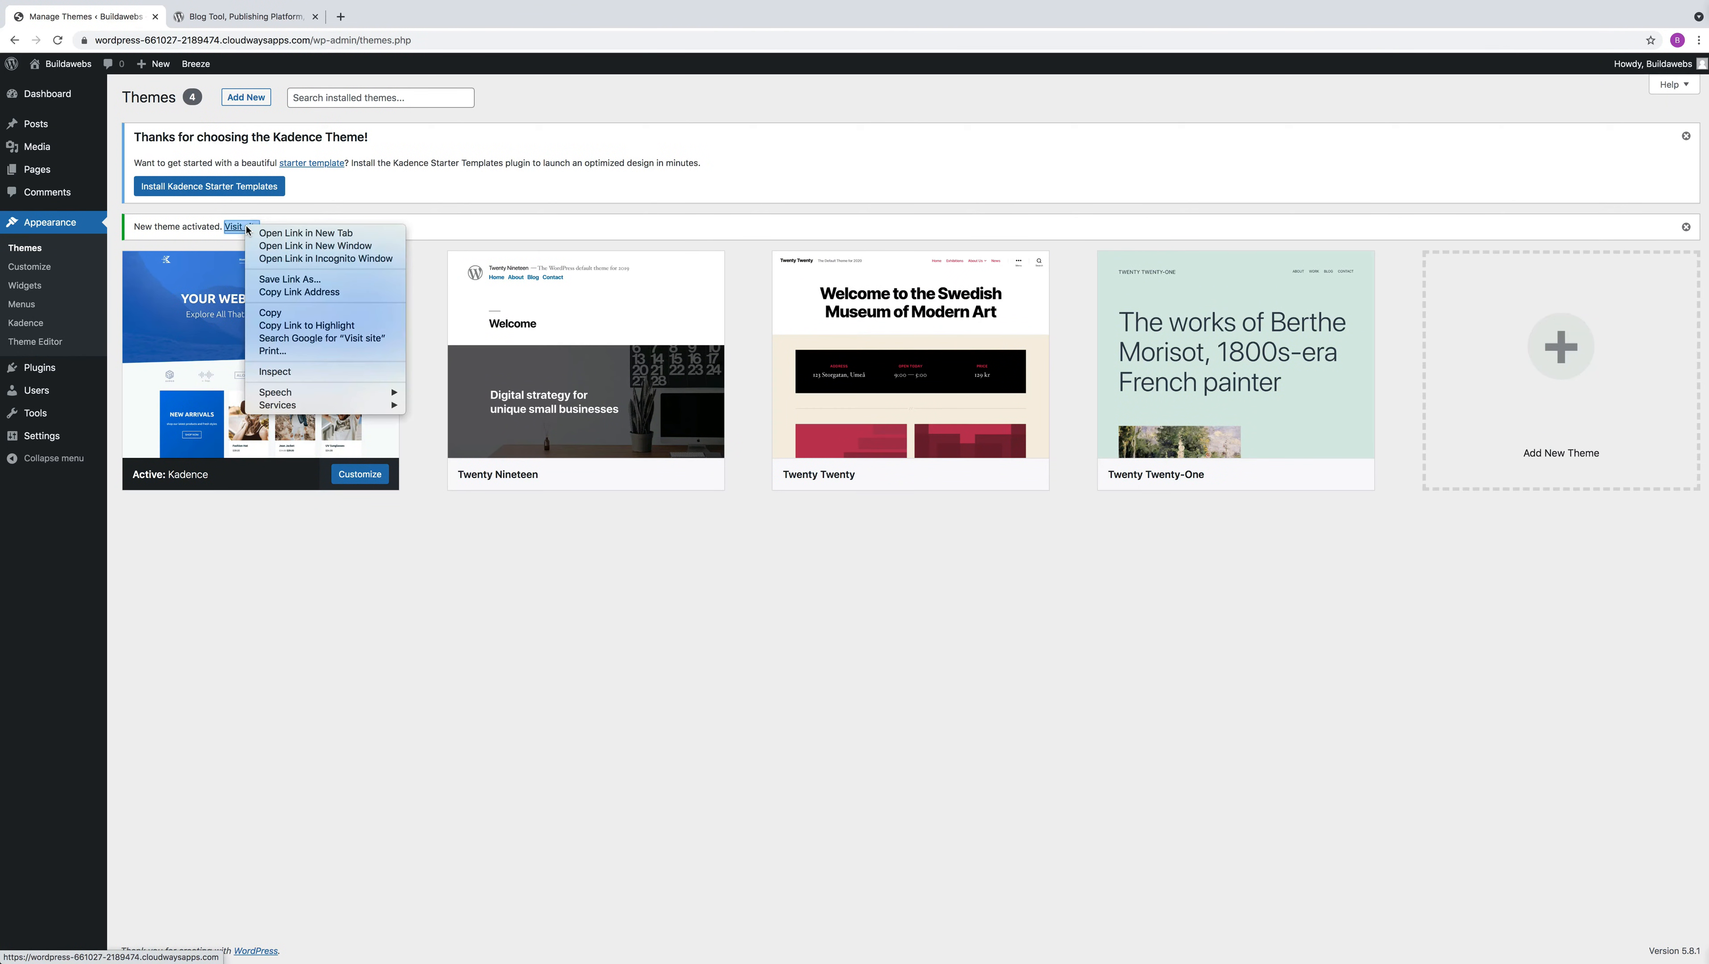
{"action": "left_click", "coordinate": [302, 233]}
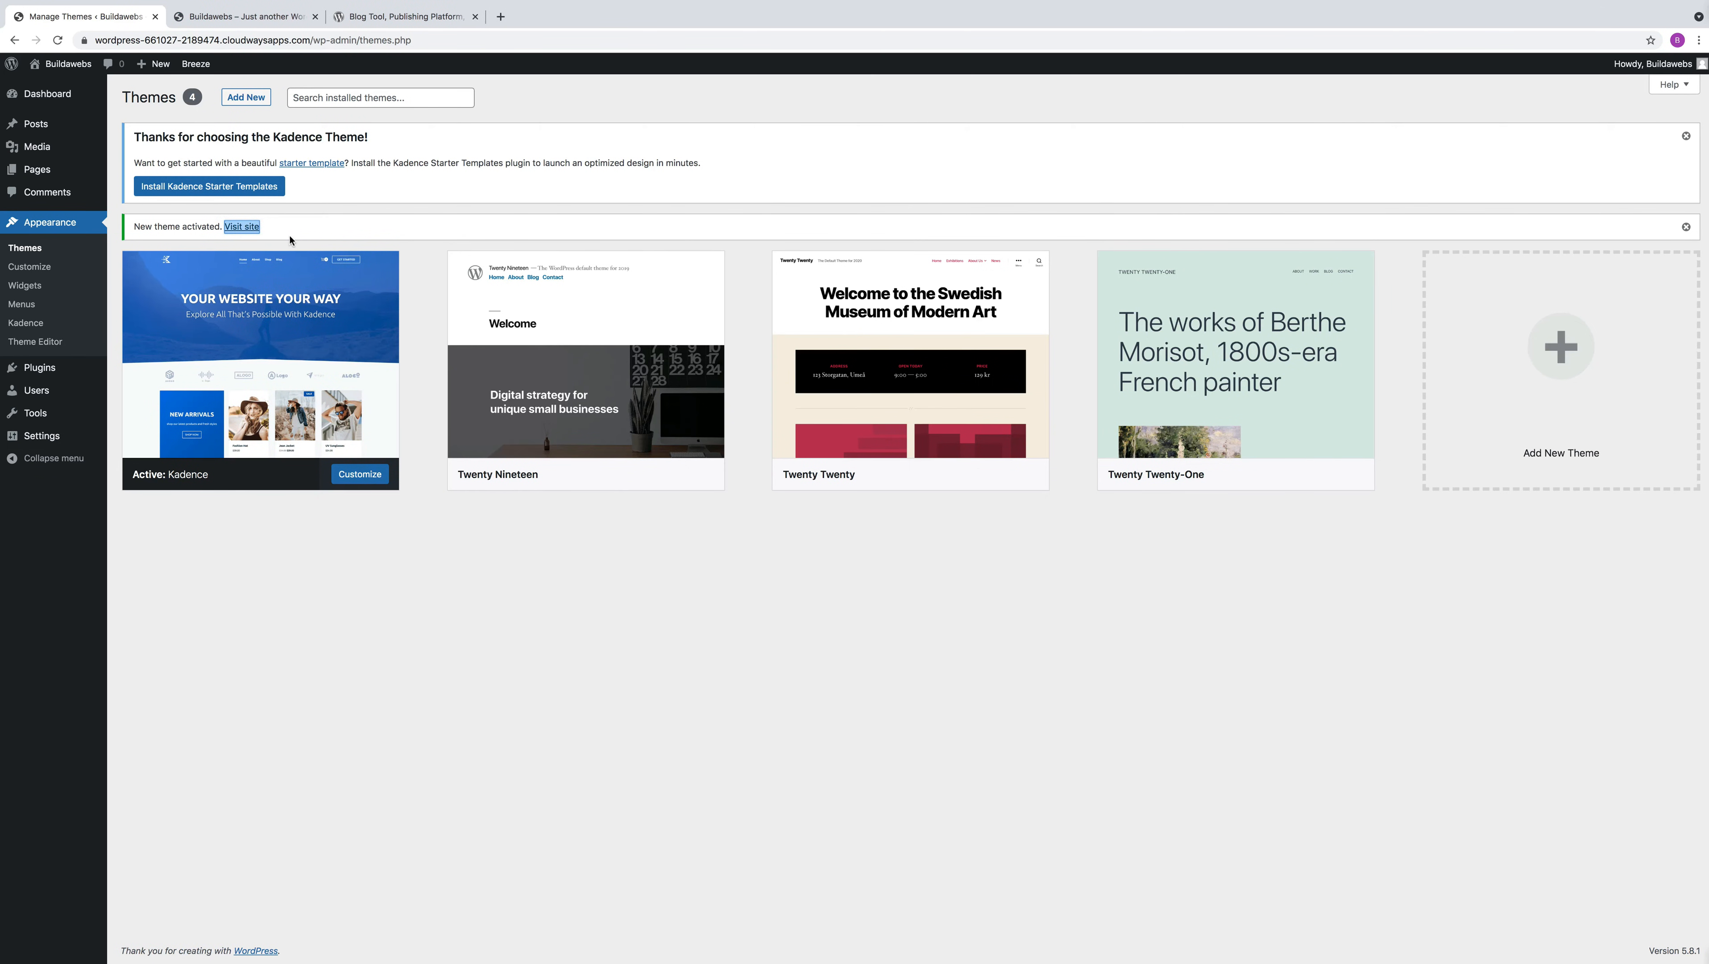
{"action": "left_click", "coordinate": [256, 17]}
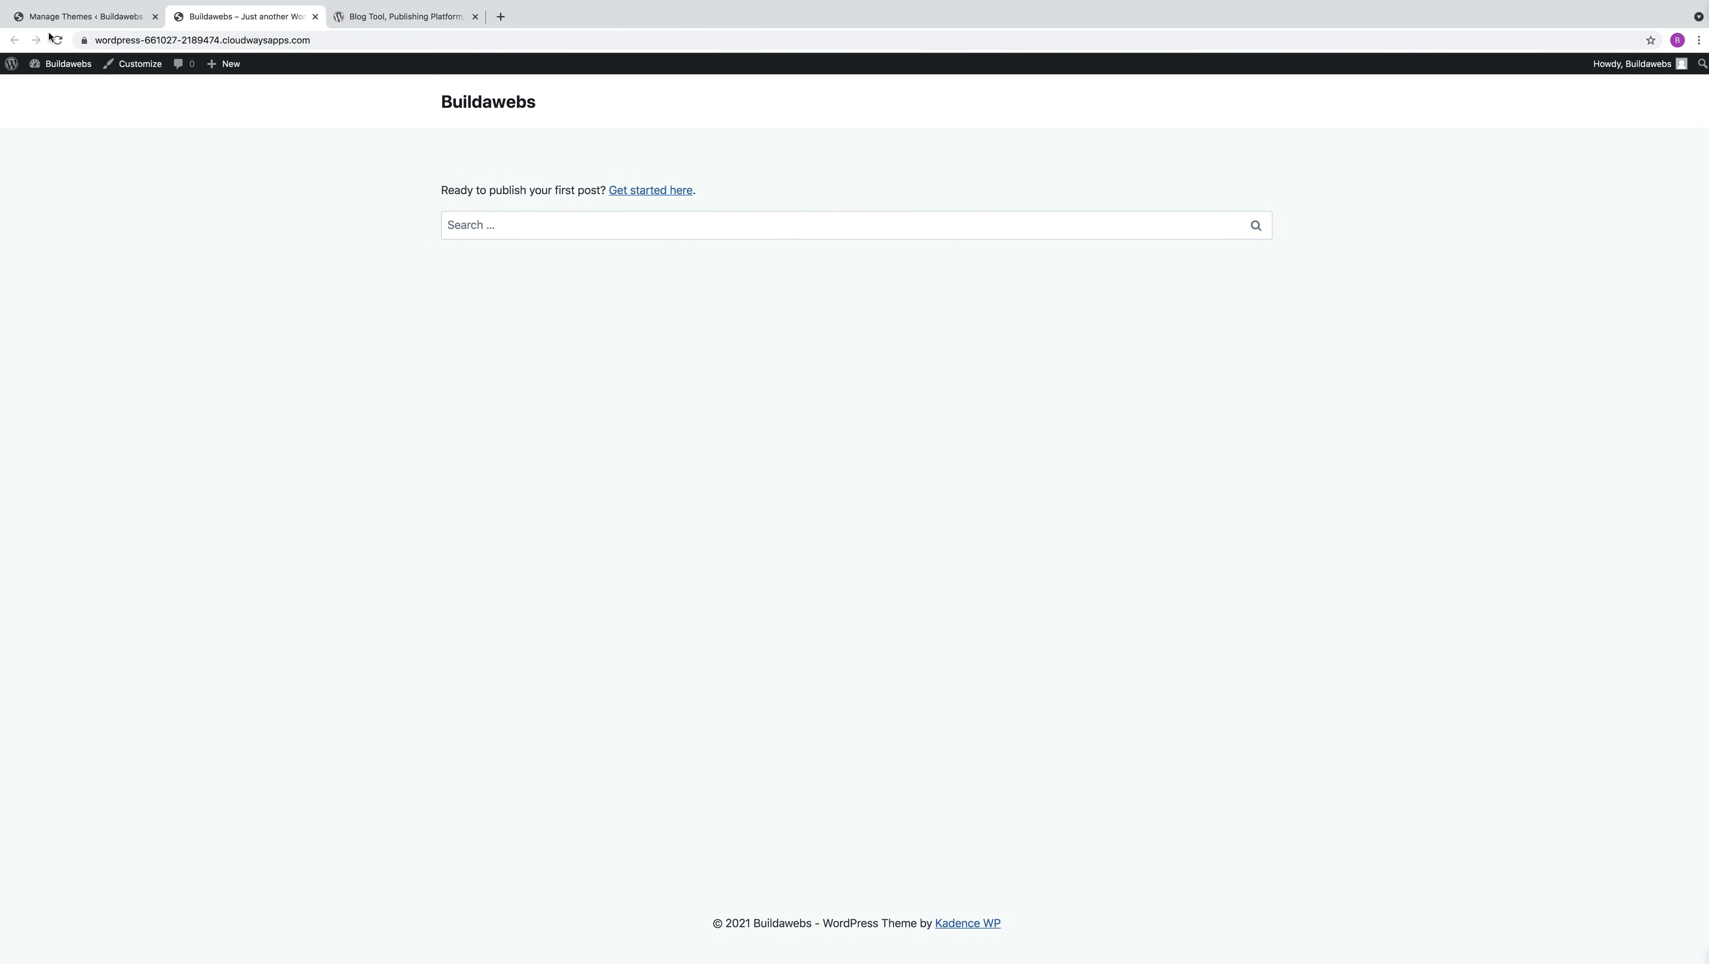
{"action": "left_click", "coordinate": [103, 17]}
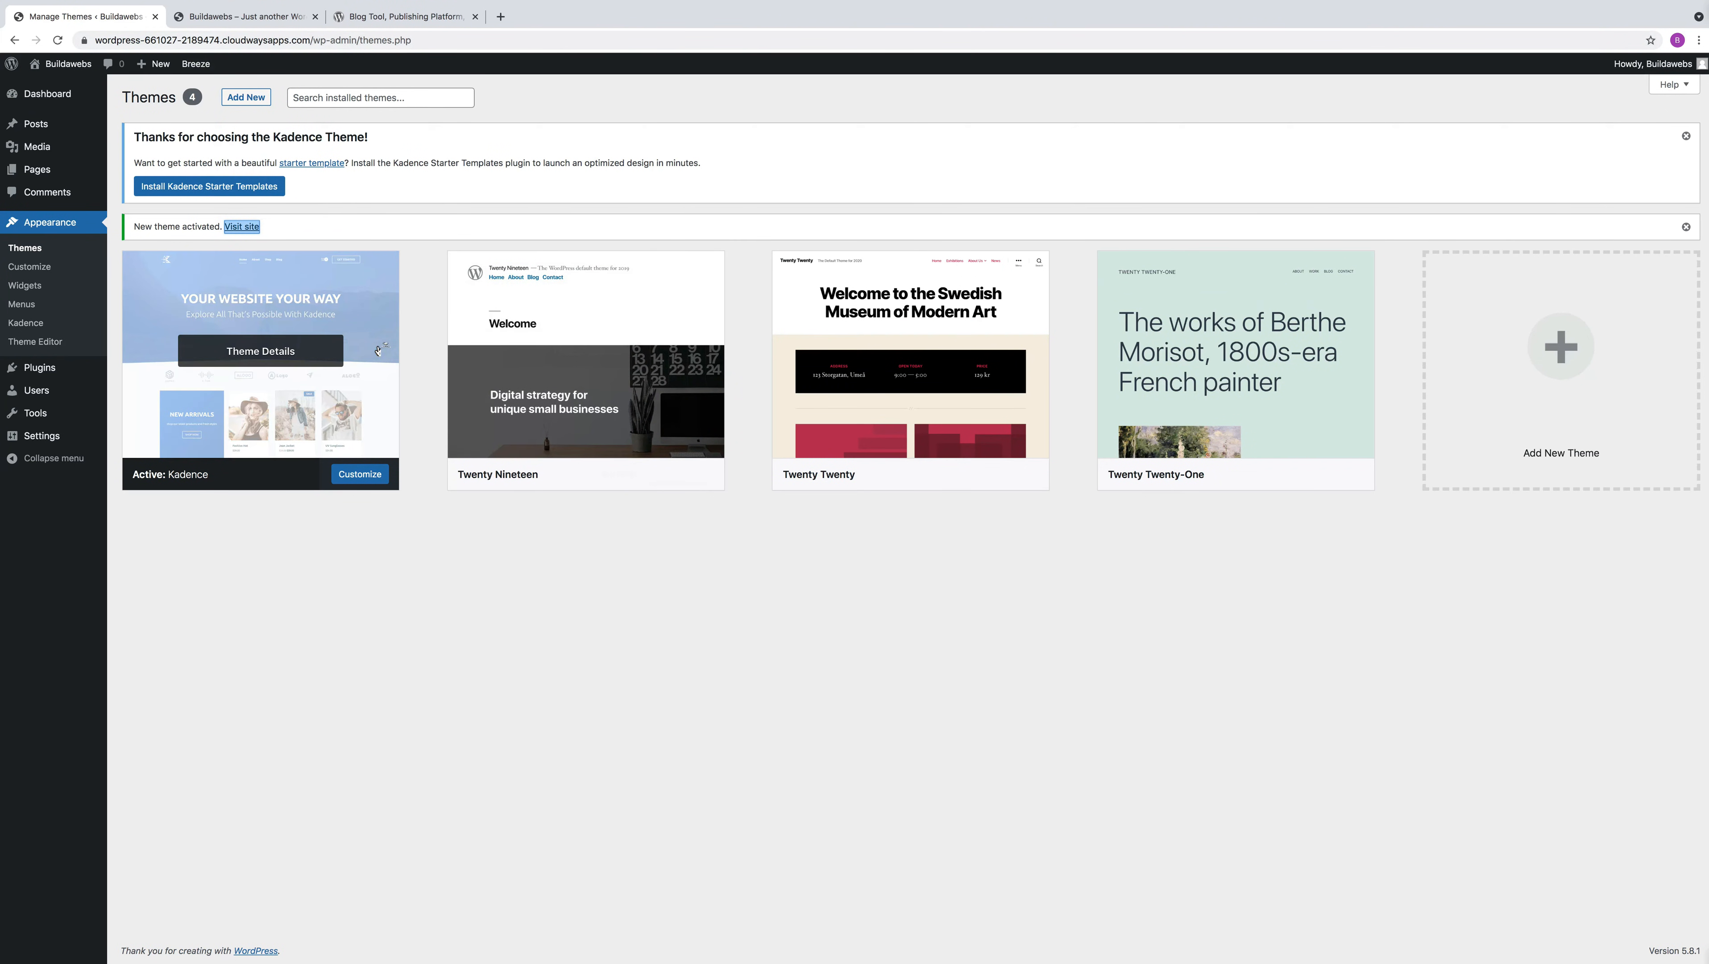
Activate the Twenty Twenty-One theme and view the live site with it
{"action": "mouse_move", "coordinate": [343, 337]}
{"action": "mouse_move", "coordinate": [1245, 419]}
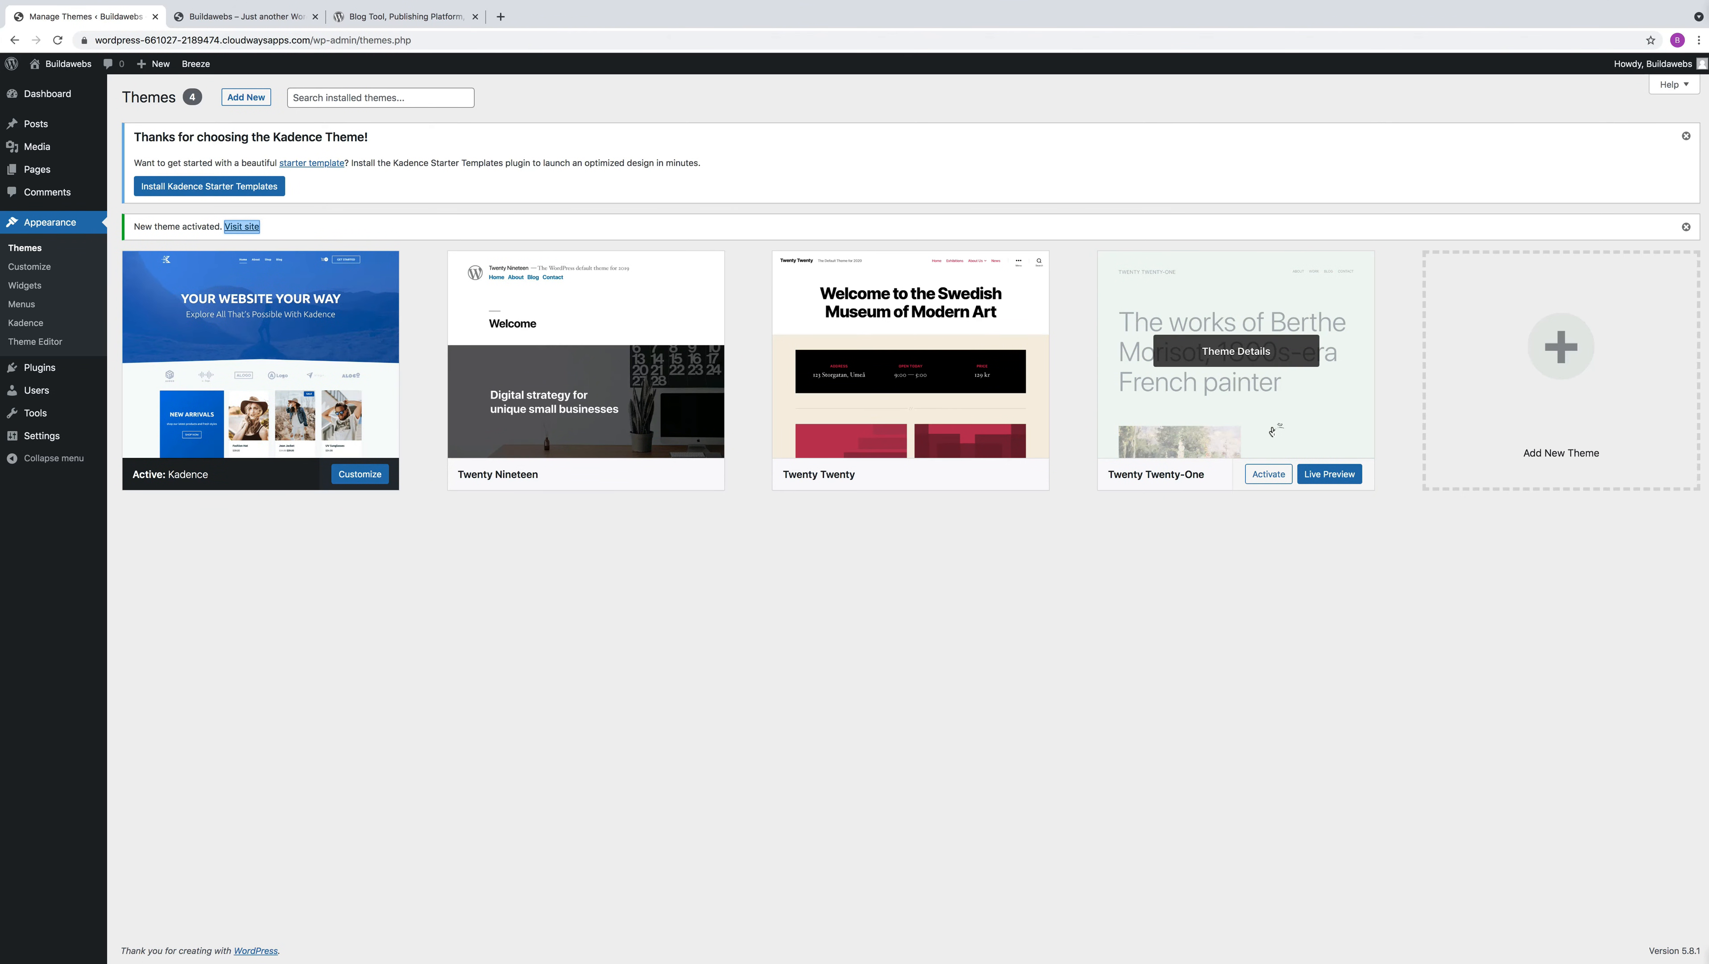
{"action": "left_click", "coordinate": [1261, 476]}
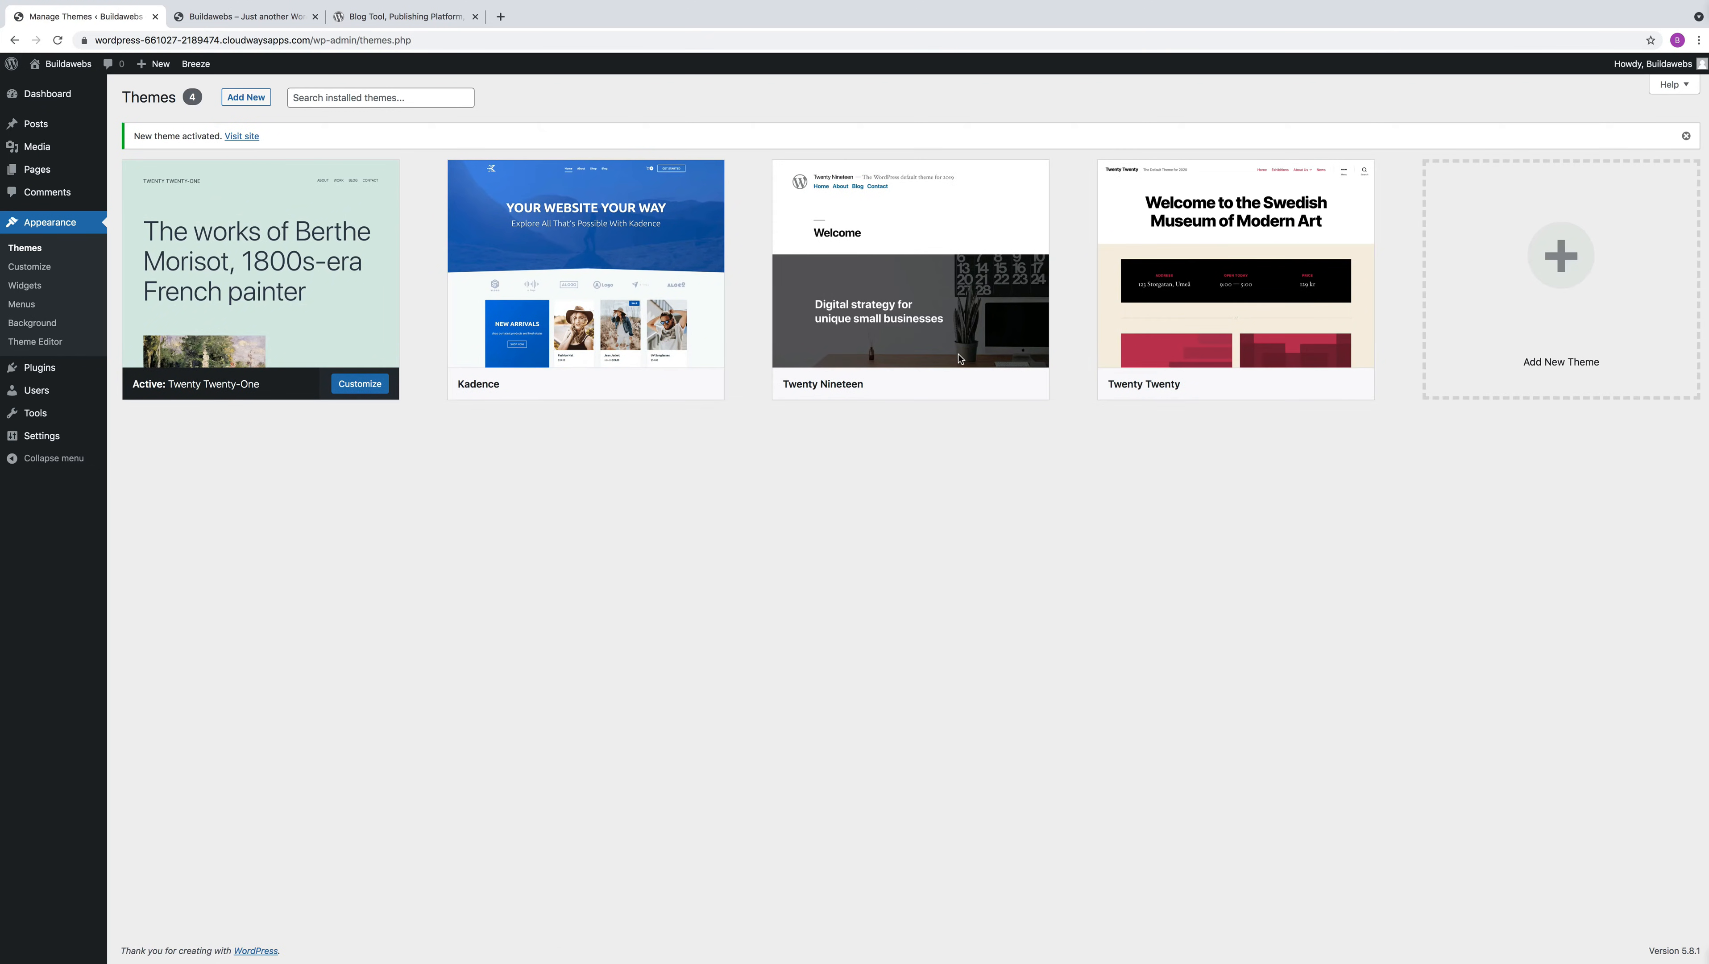
{"action": "left_click", "coordinate": [242, 135]}
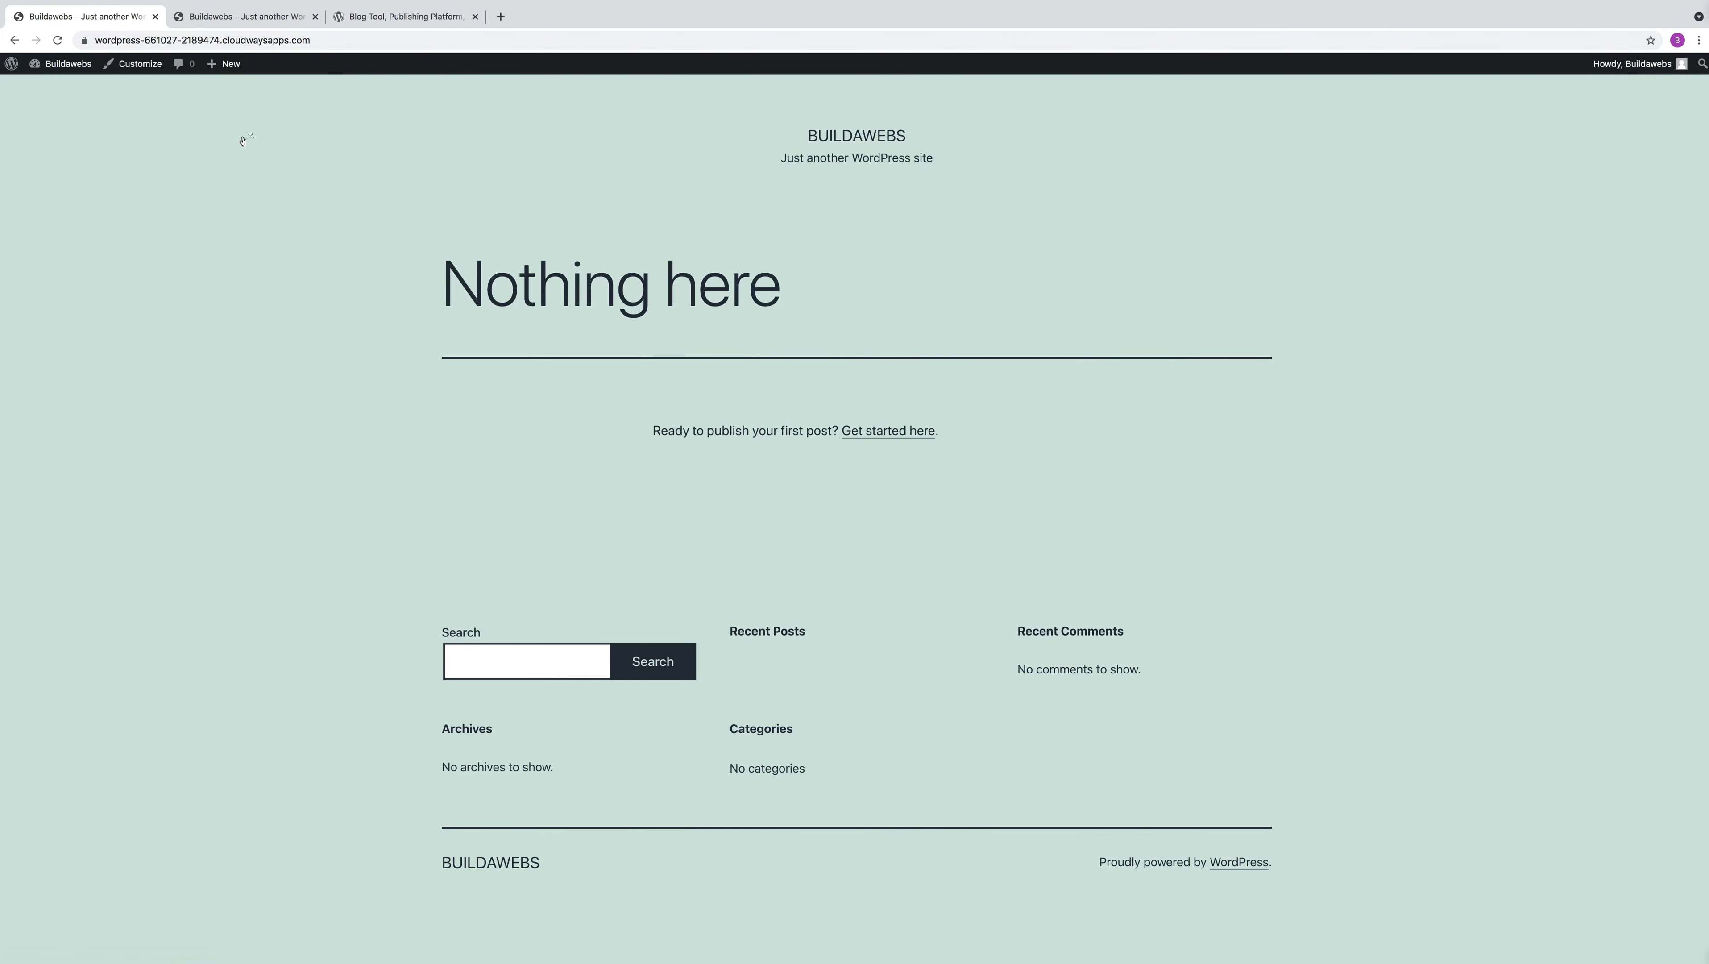
{"action": "left_click", "coordinate": [14, 40]}
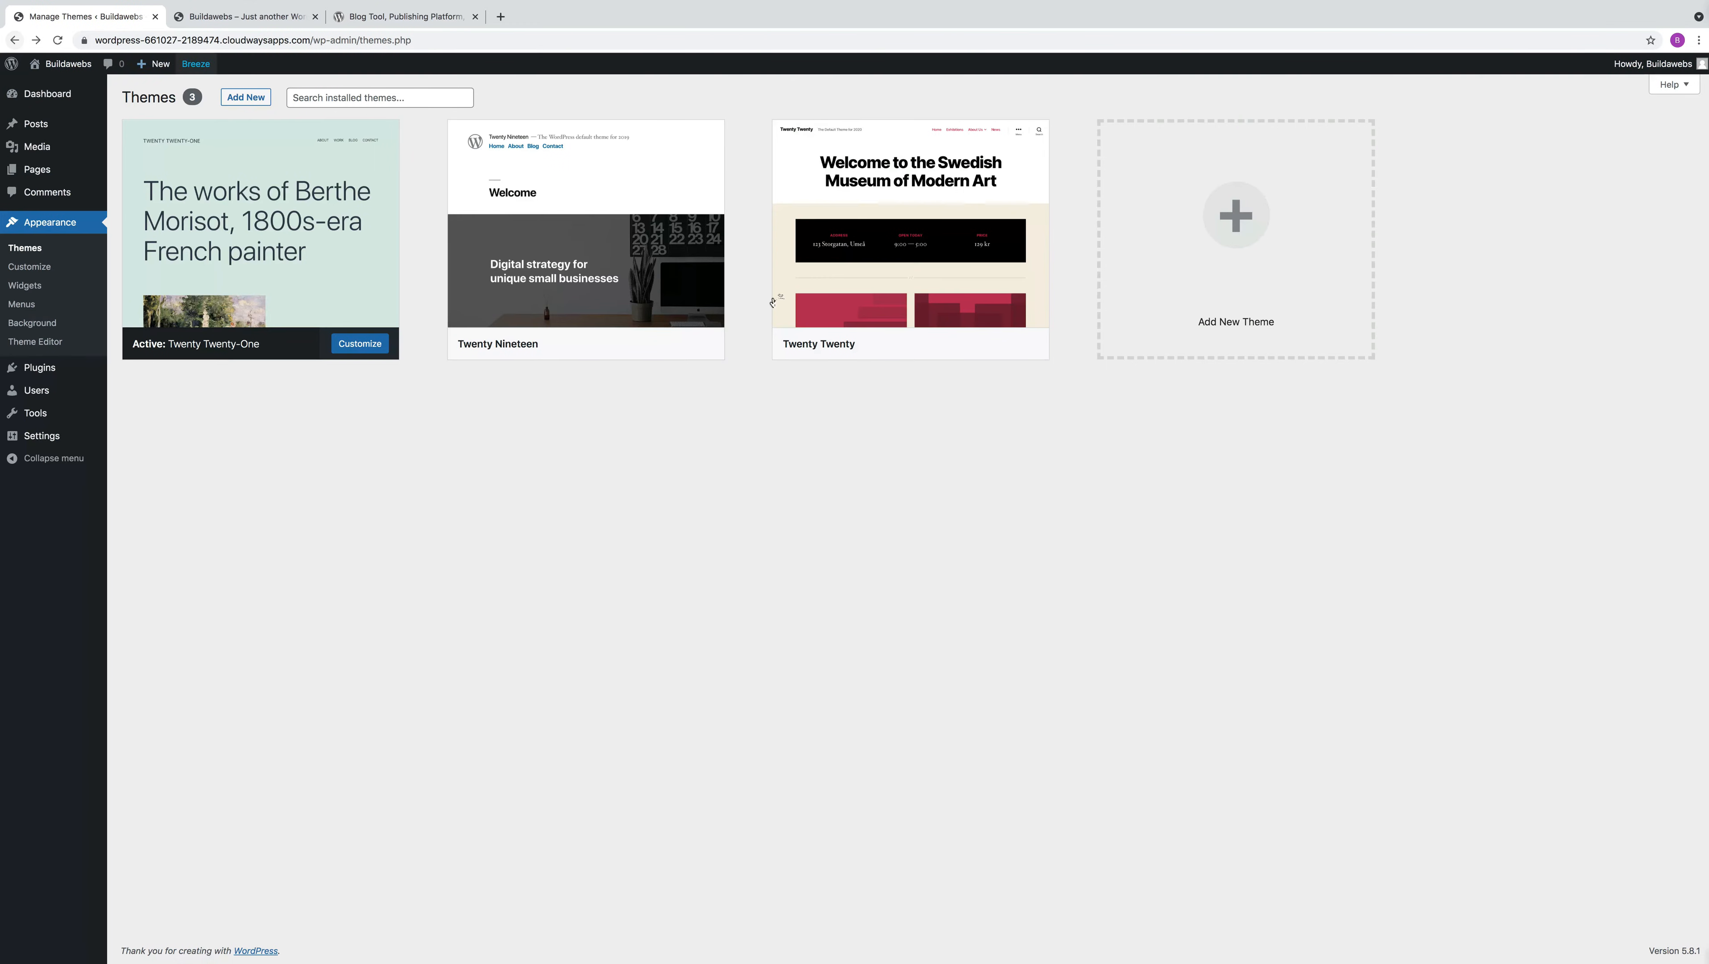
Reload the installed themes and delete the Kadence theme from its details
{"action": "left_click", "coordinate": [58, 41]}
{"action": "mouse_move", "coordinate": [646, 238]}
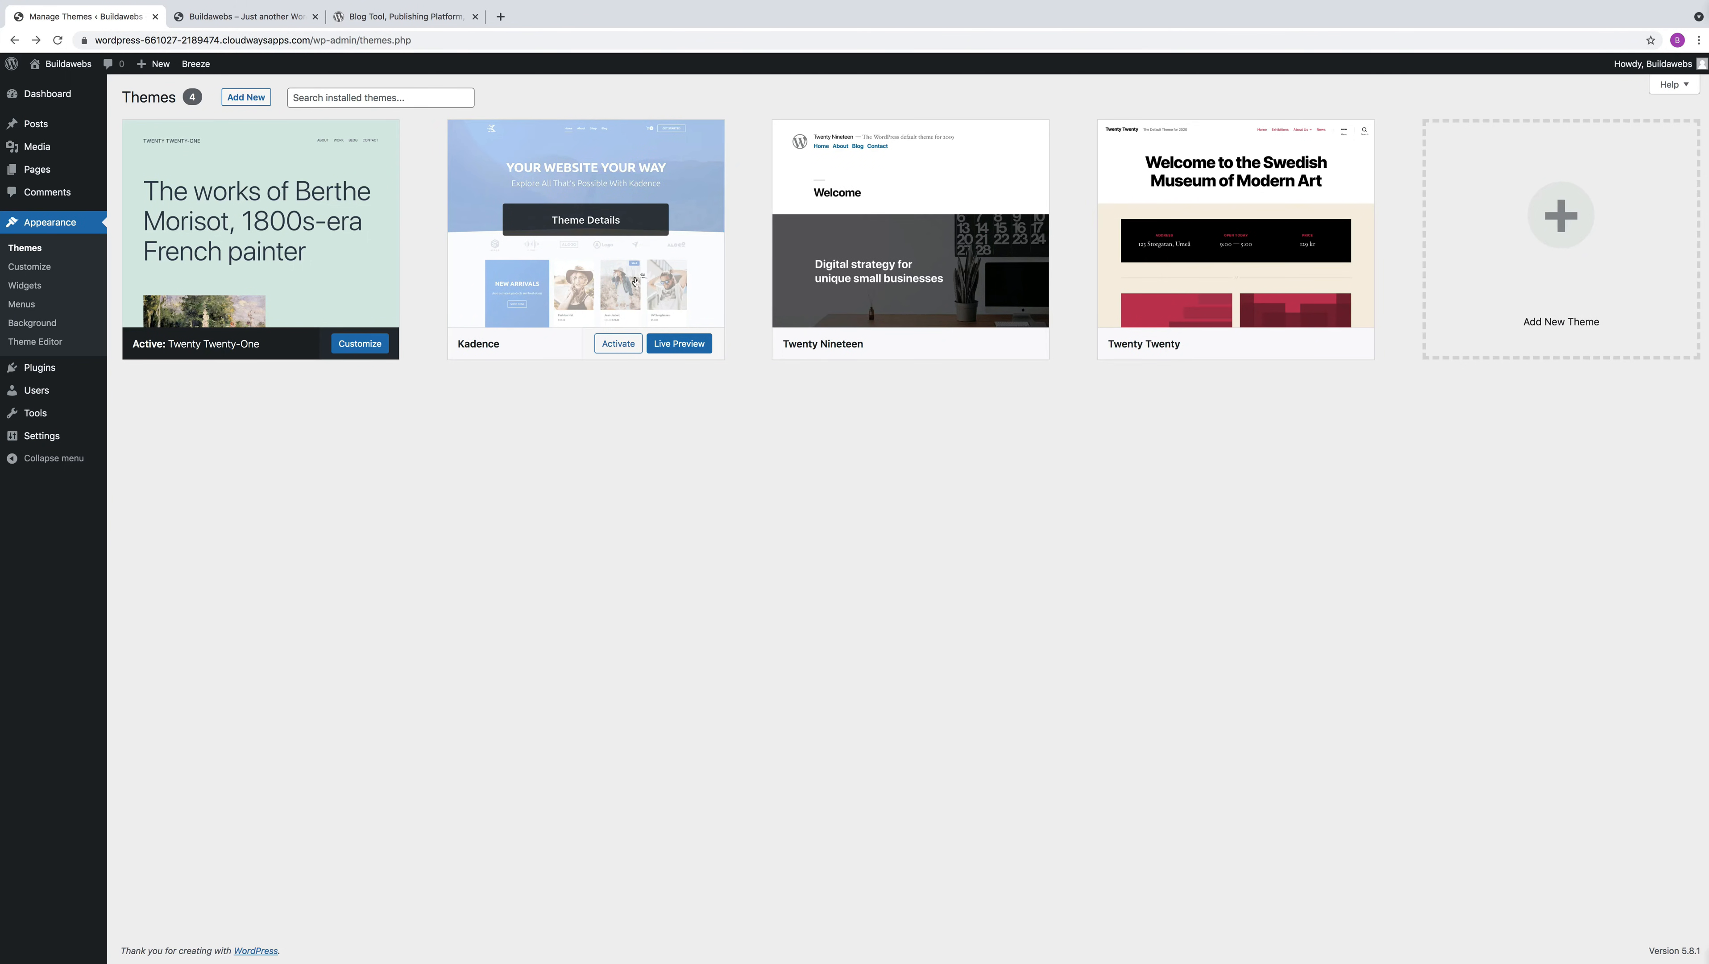
{"action": "left_click", "coordinate": [633, 277]}
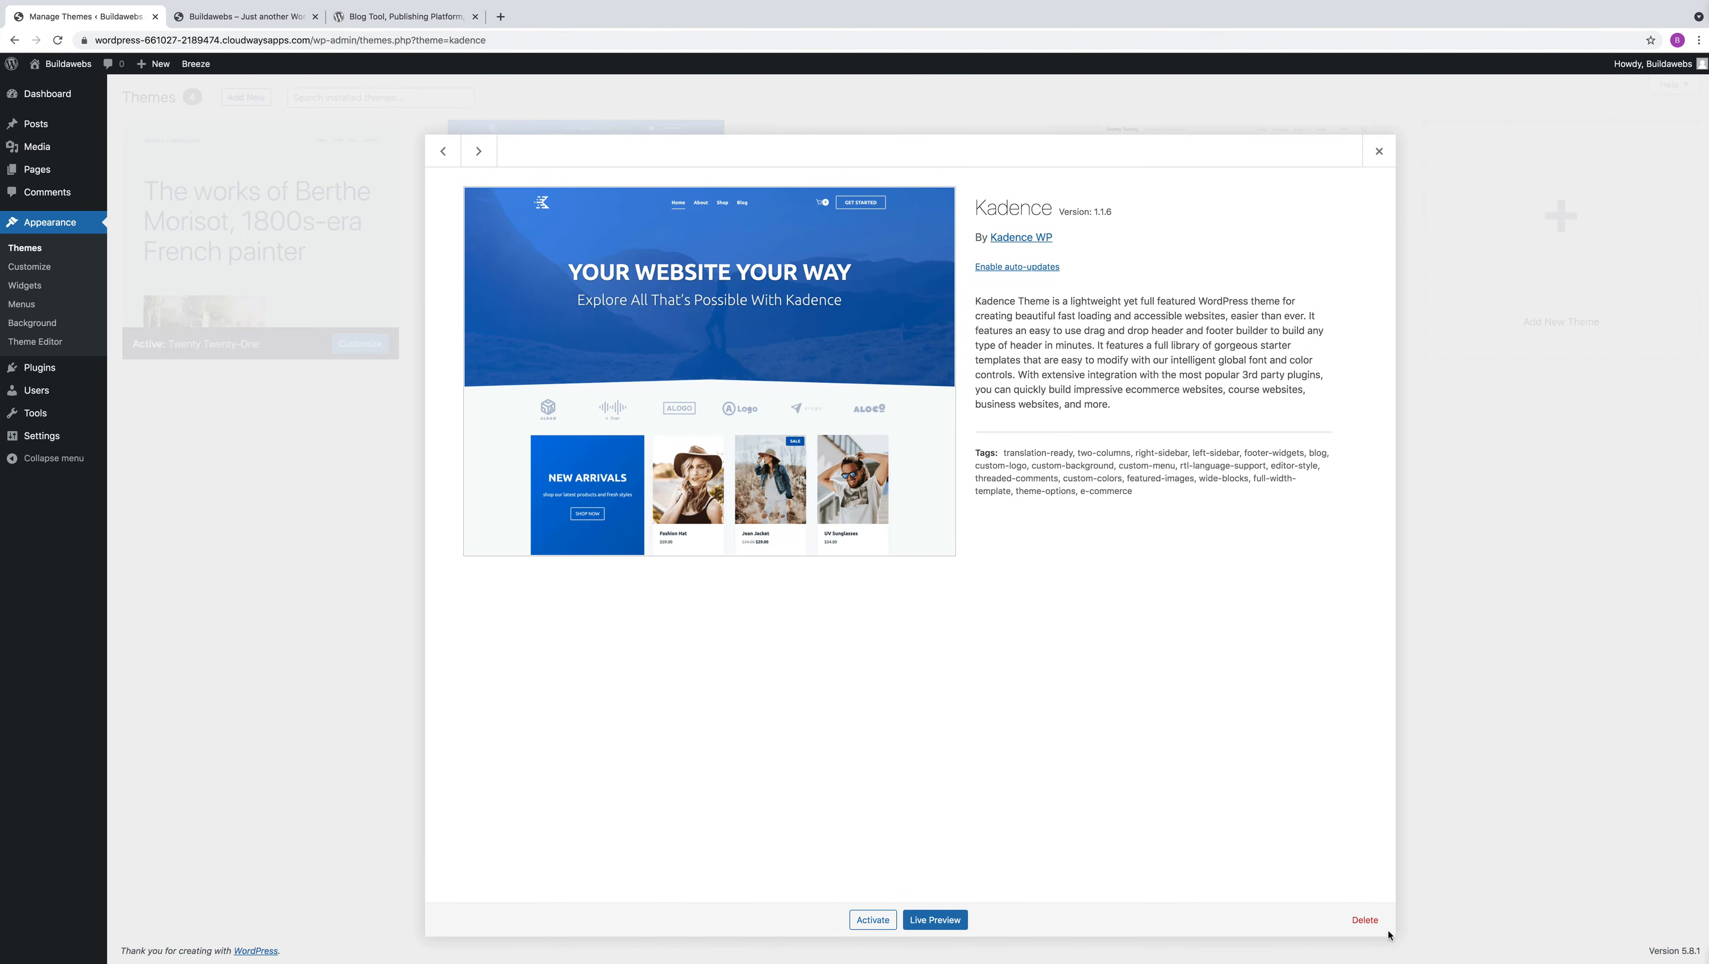
{"action": "left_click", "coordinate": [1376, 924]}
{"action": "left_click", "coordinate": [970, 143]}
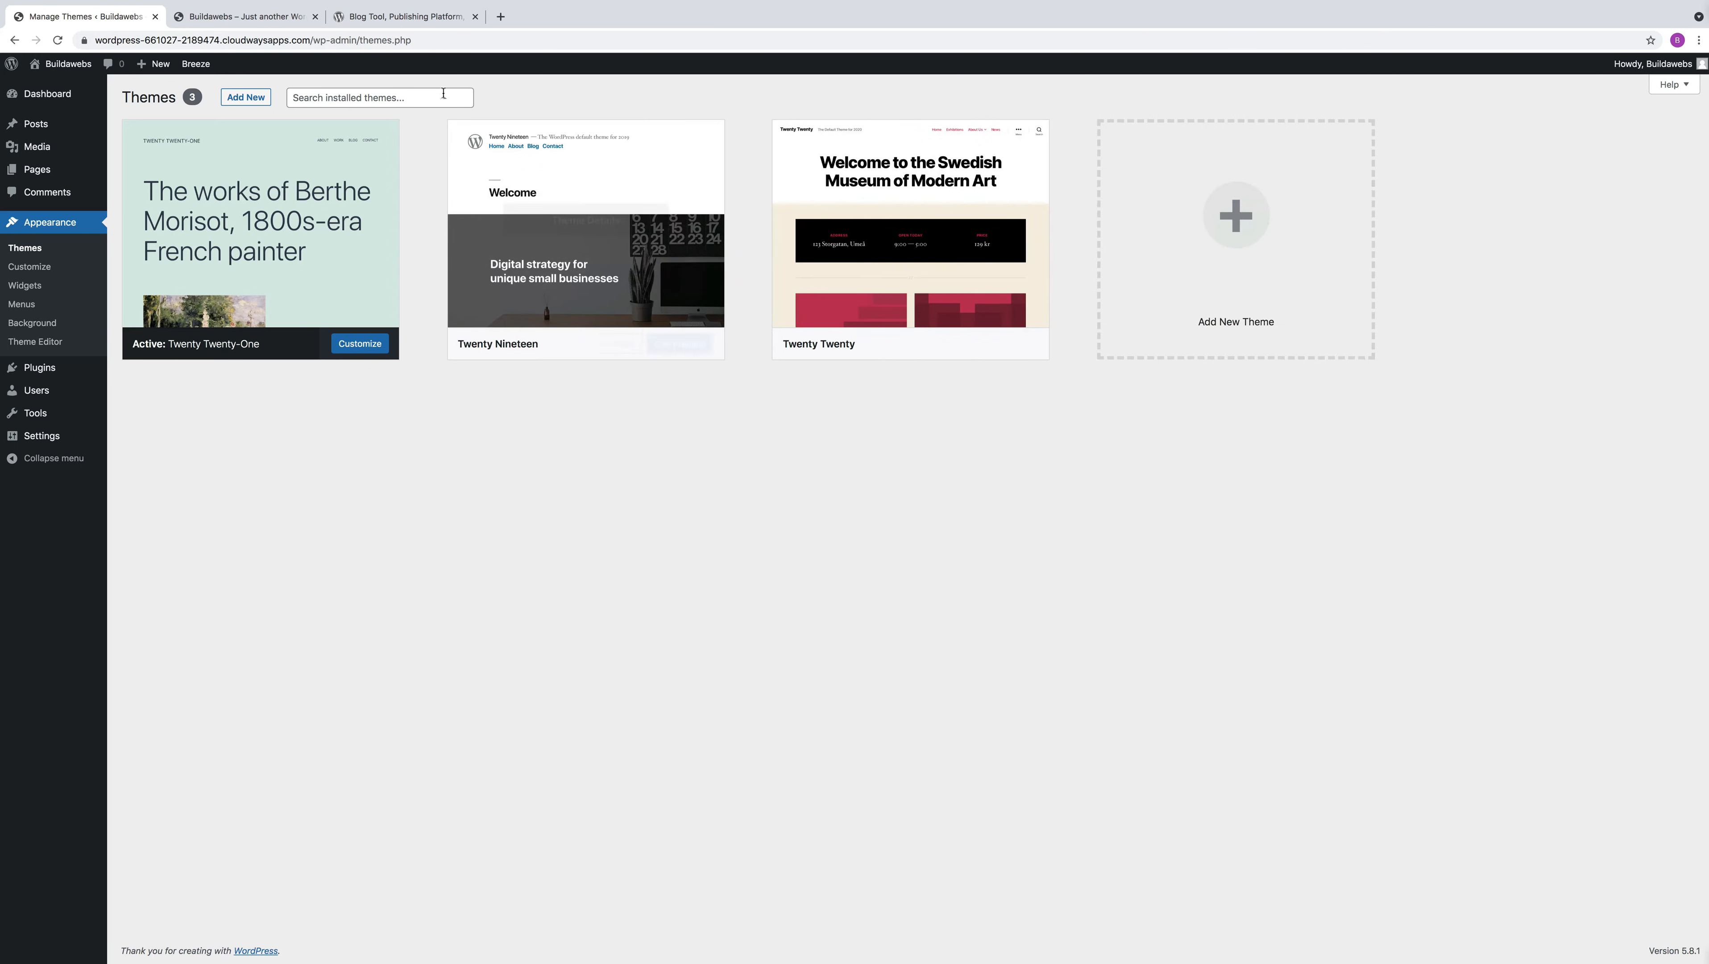
Search the WordPress.org theme directory for "kadence" and download the Kadence theme
{"action": "left_click", "coordinate": [421, 16]}
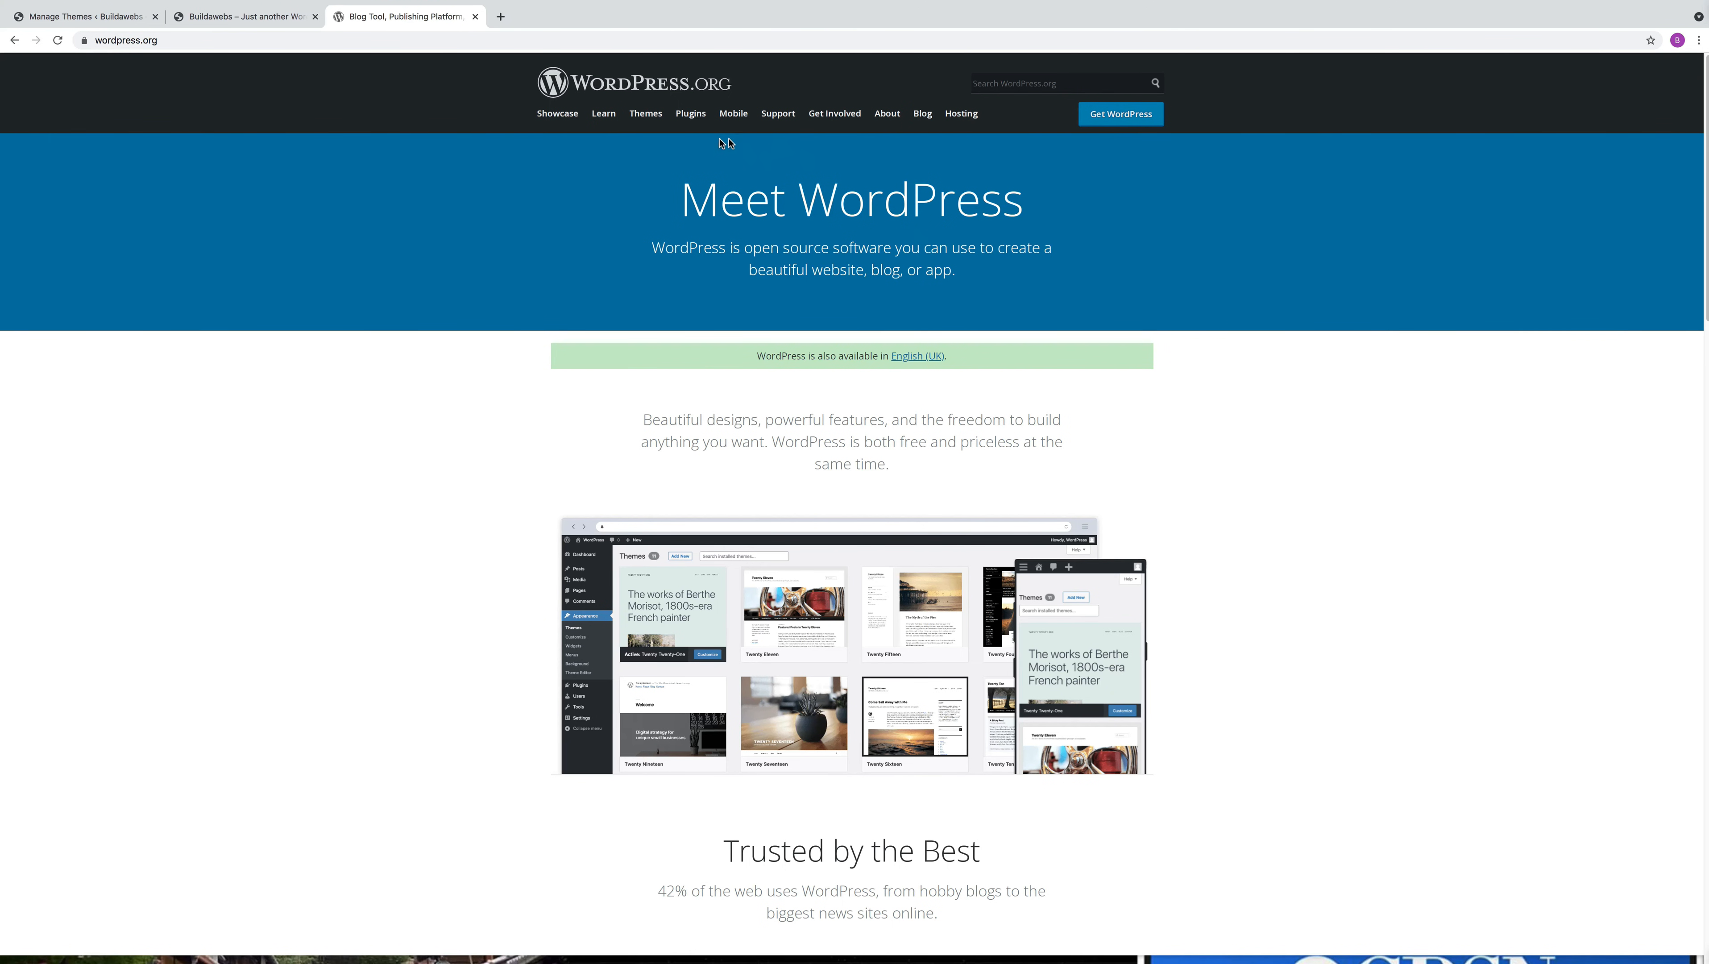
{"action": "left_click", "coordinate": [647, 115]}
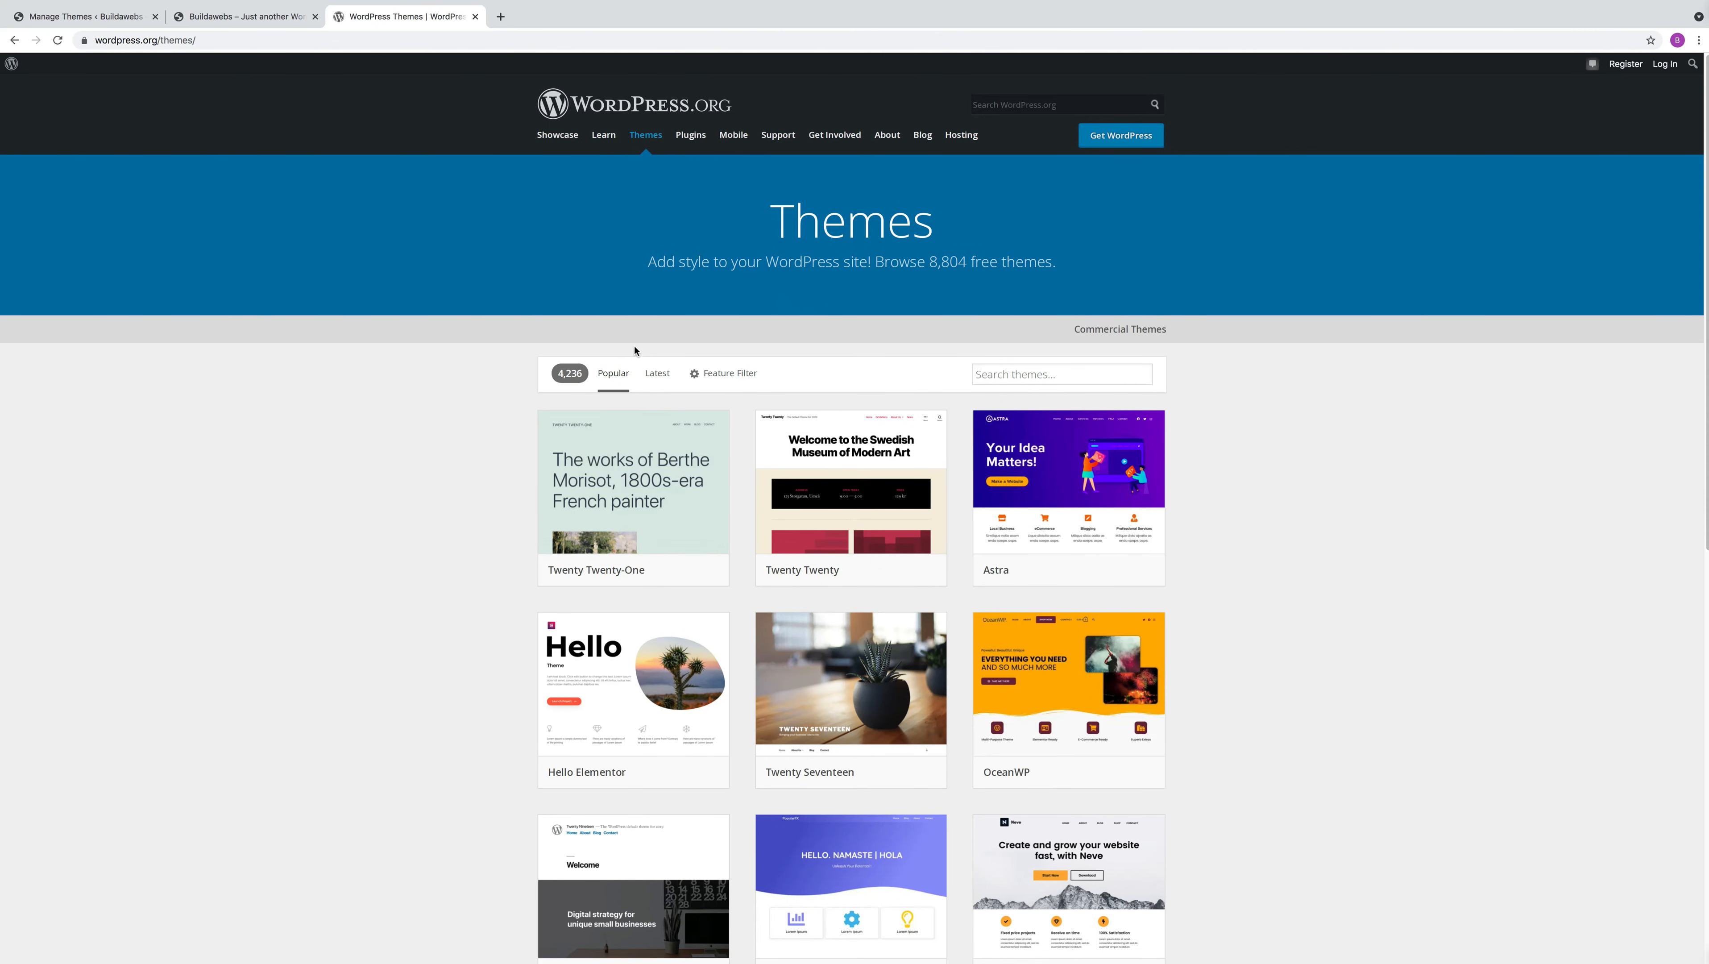
{"action": "left_click", "coordinate": [1058, 373]}
{"action": "type", "text": "kadence"}
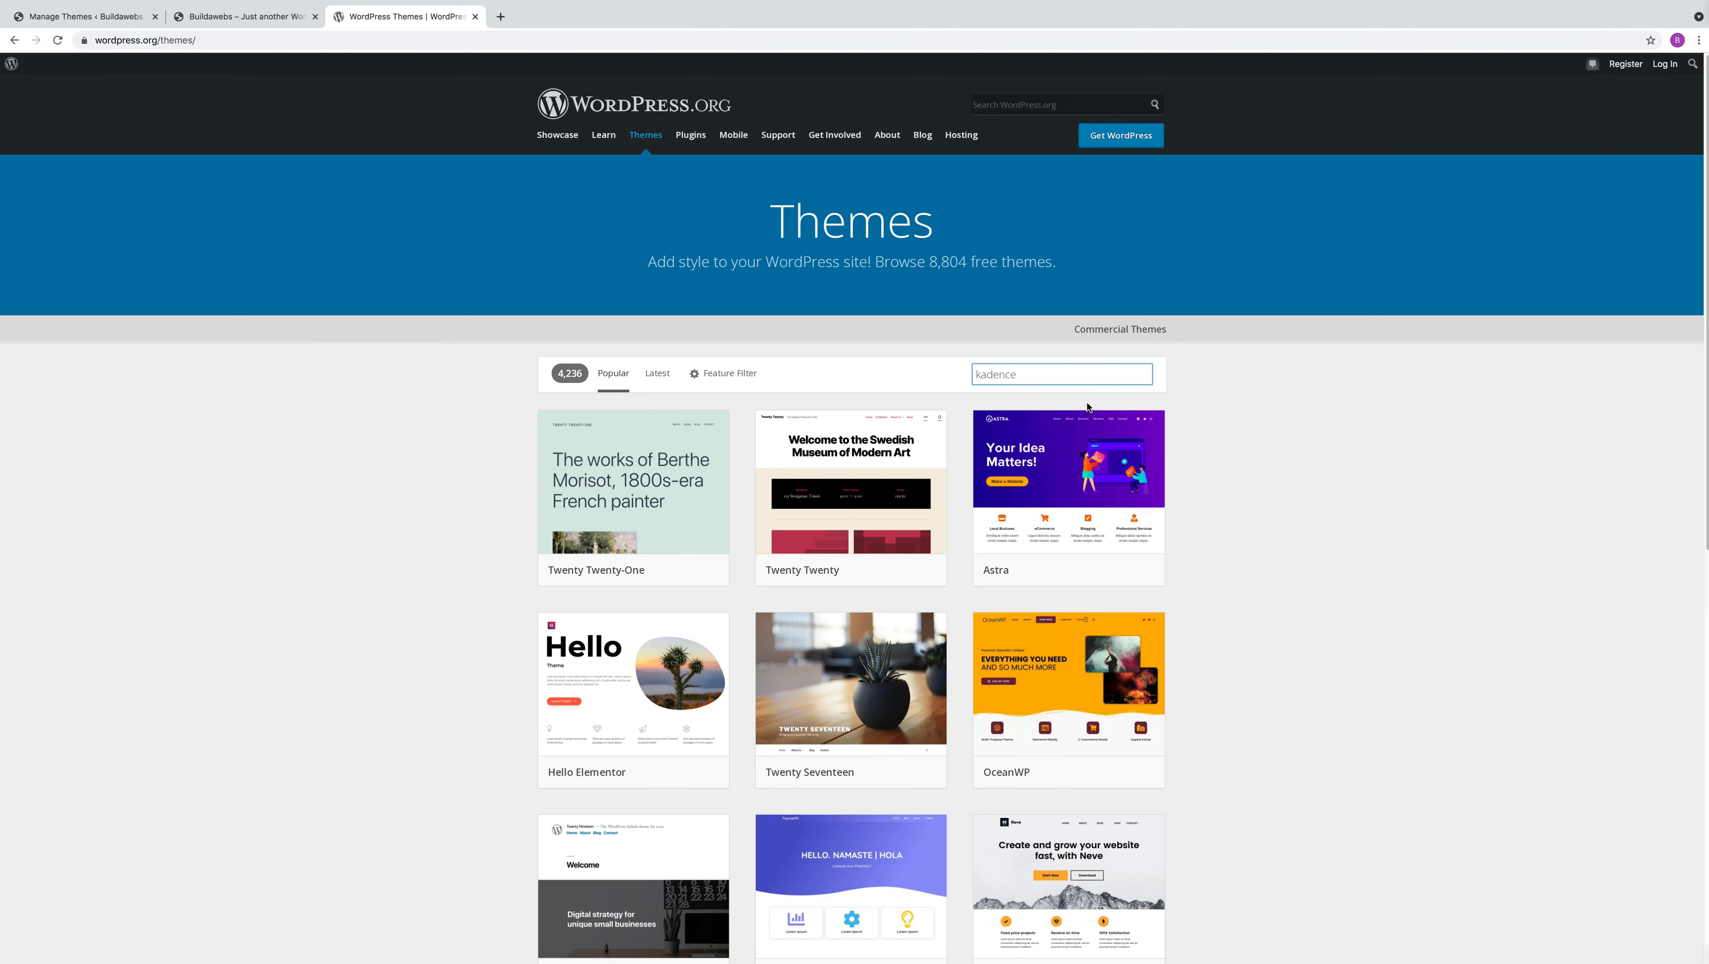
{"action": "mouse_move", "coordinate": [683, 510]}
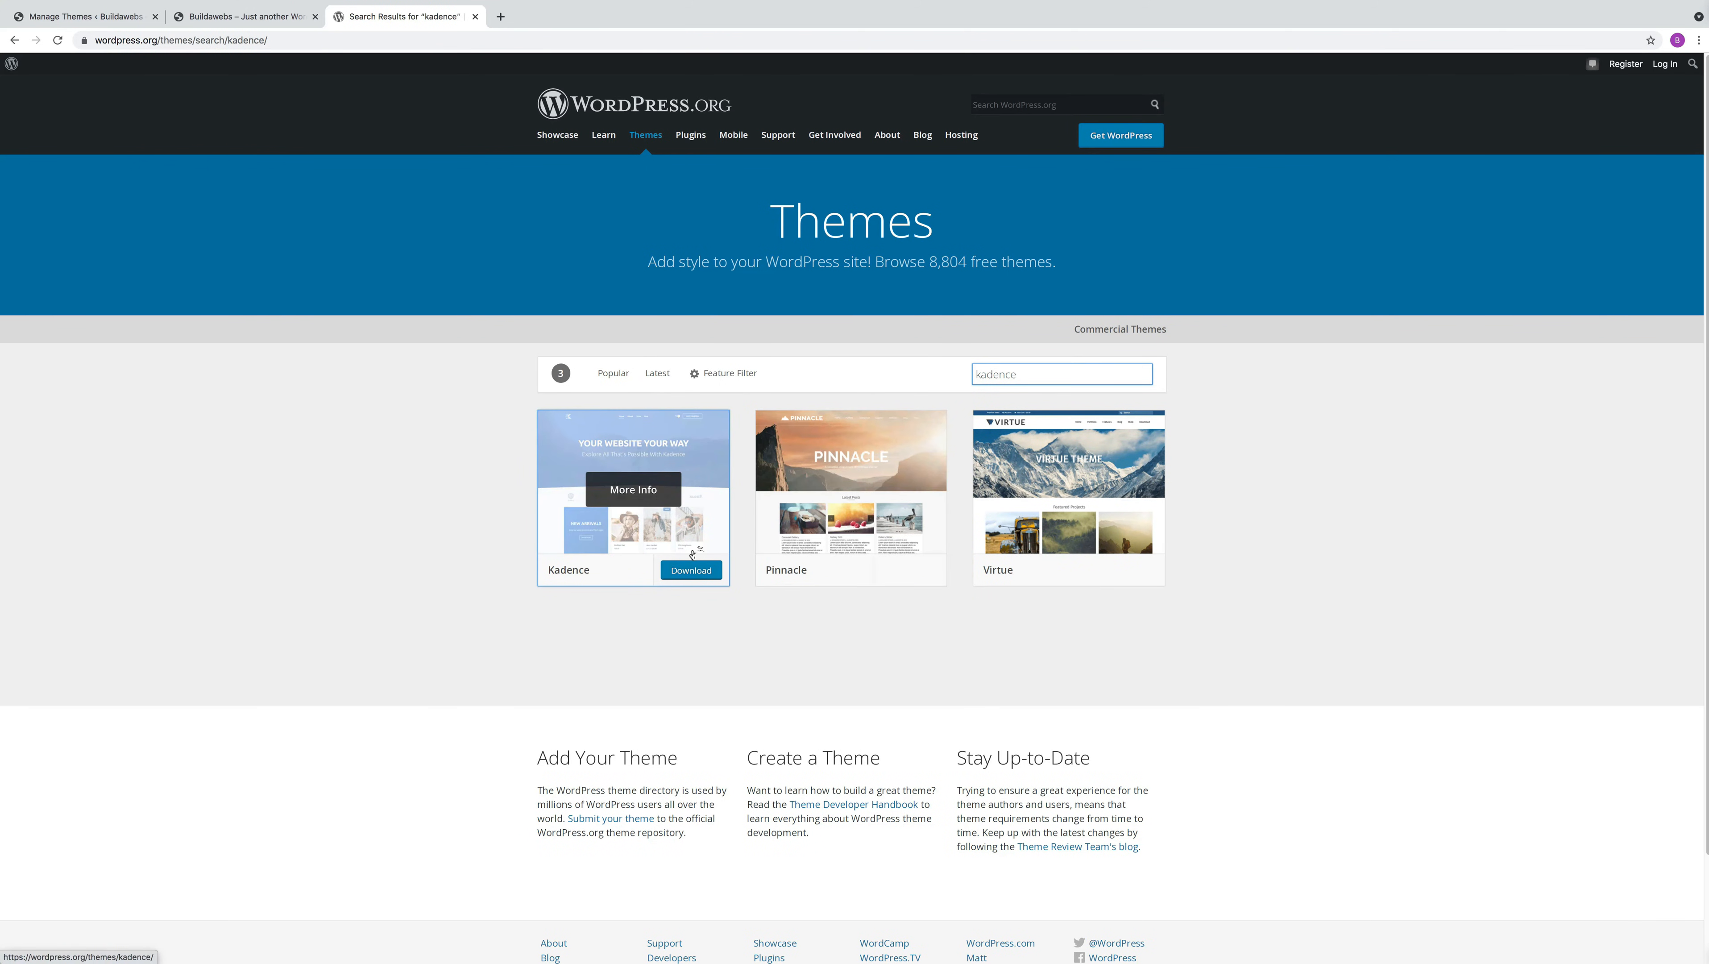
{"action": "left_click", "coordinate": [692, 570]}
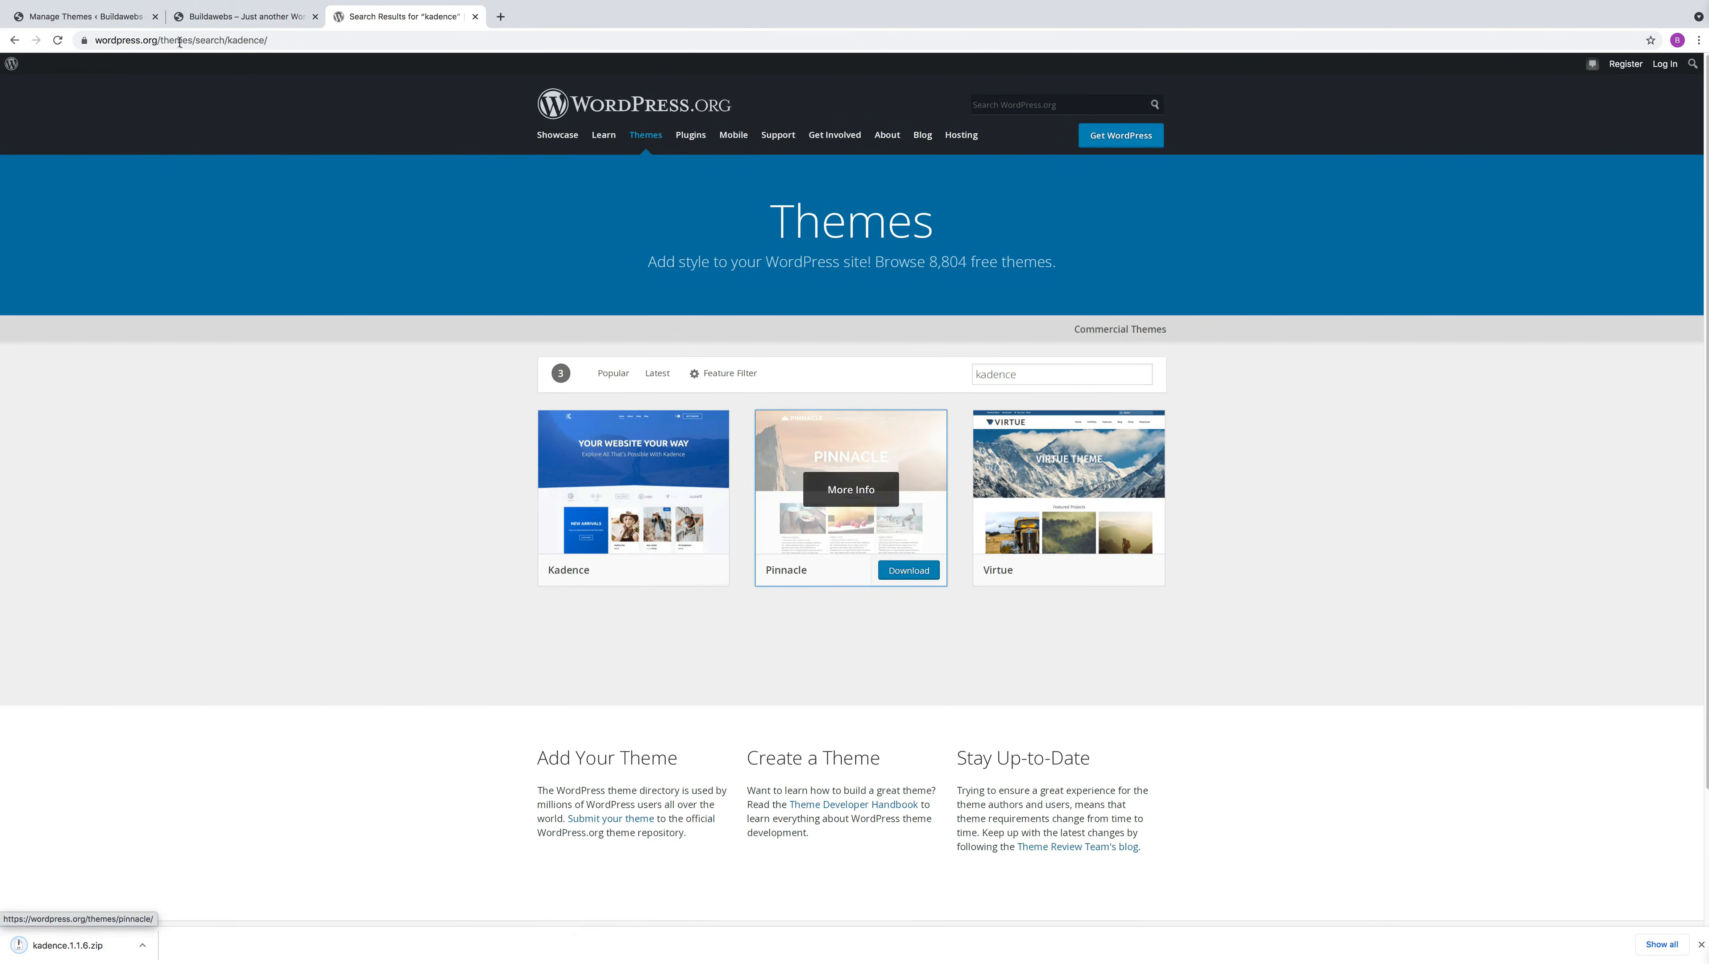
Install the Kadence theme in the site admin by uploading kadence.1.1.6.zip, and activate it
{"action": "left_click", "coordinate": [98, 15]}
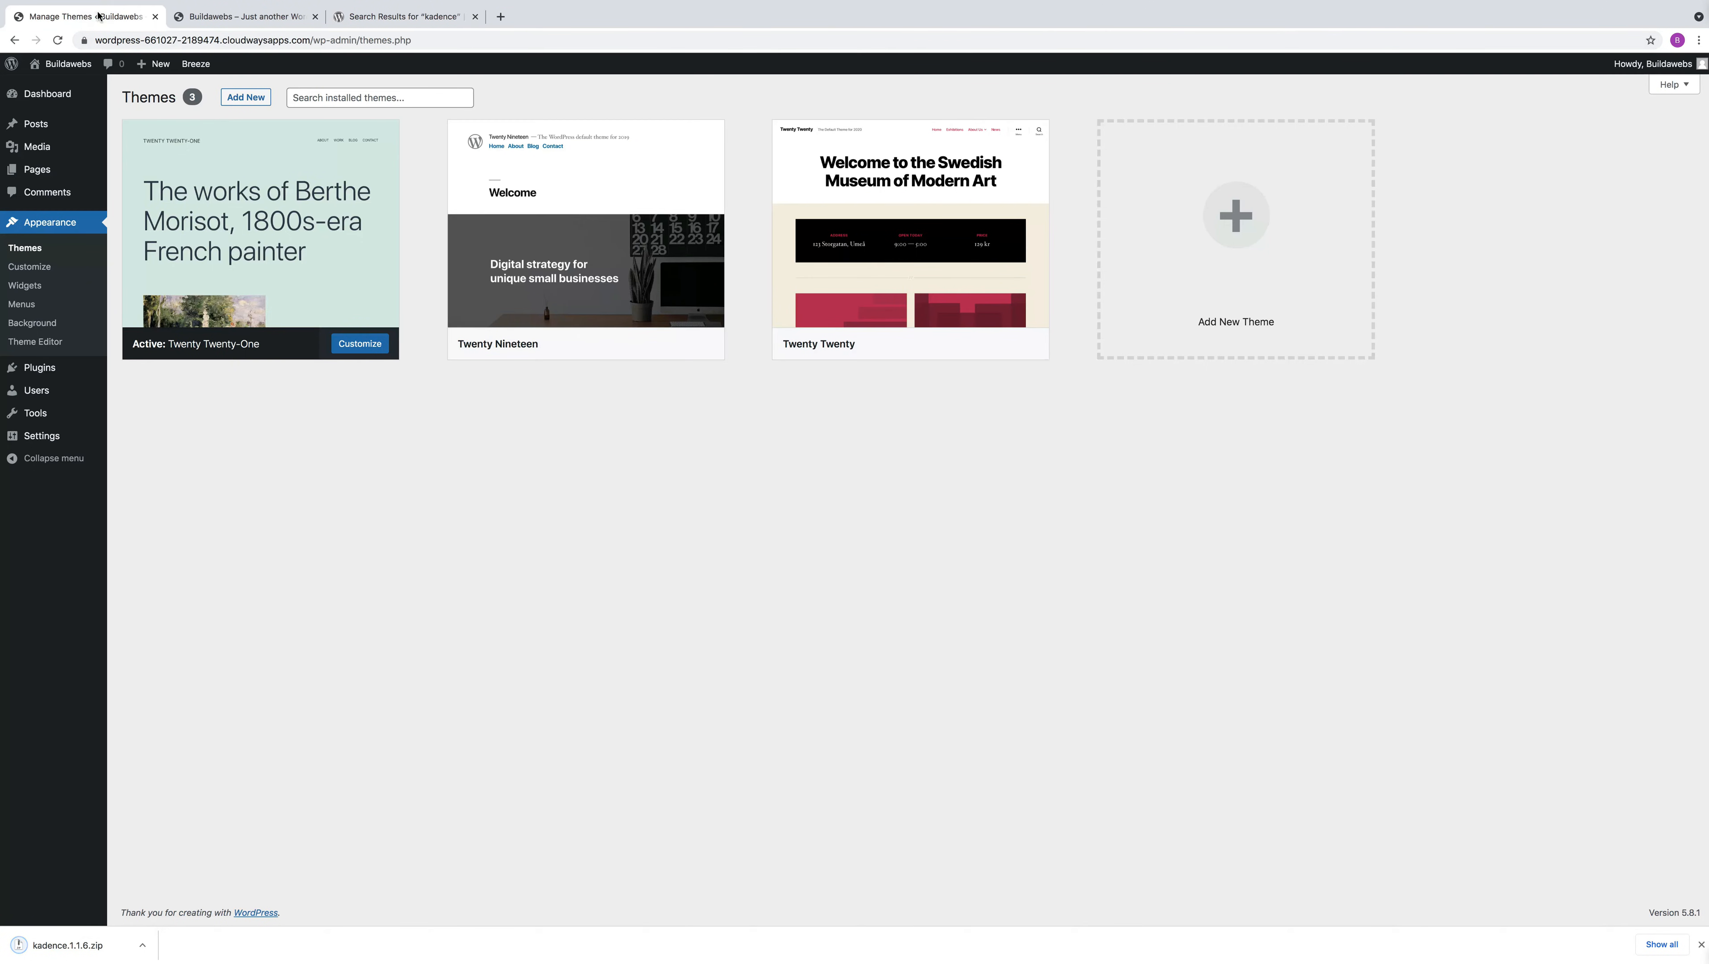
{"action": "left_click", "coordinate": [245, 98]}
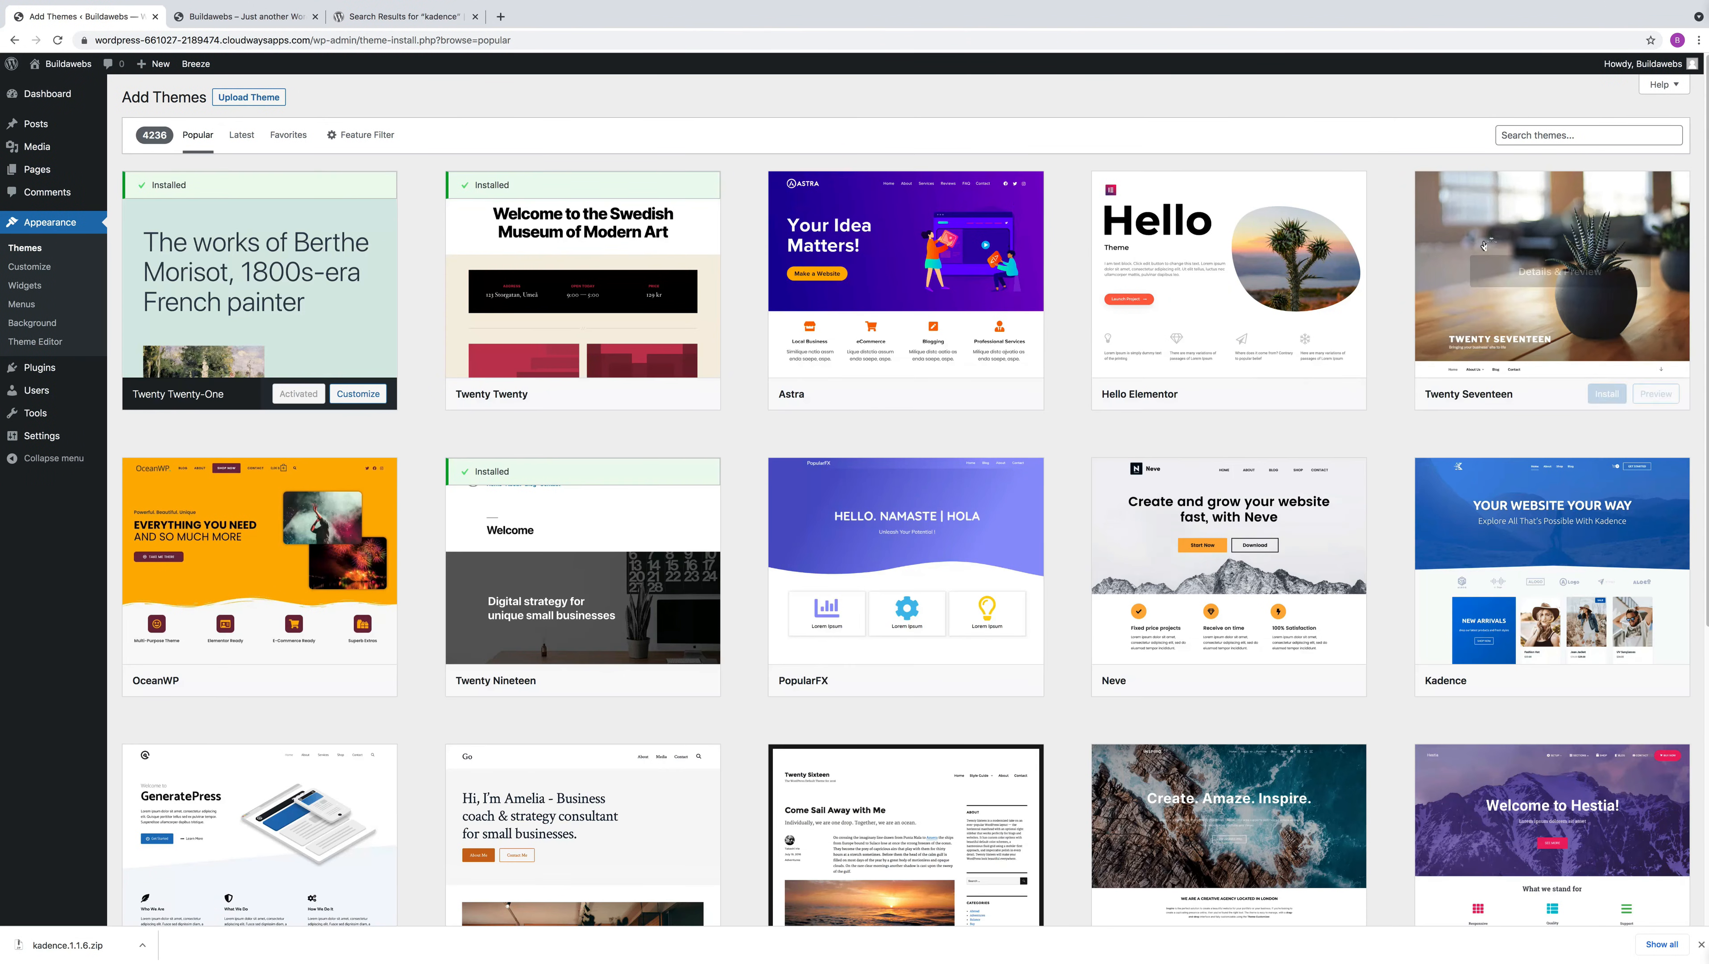
{"action": "left_click", "coordinate": [261, 98]}
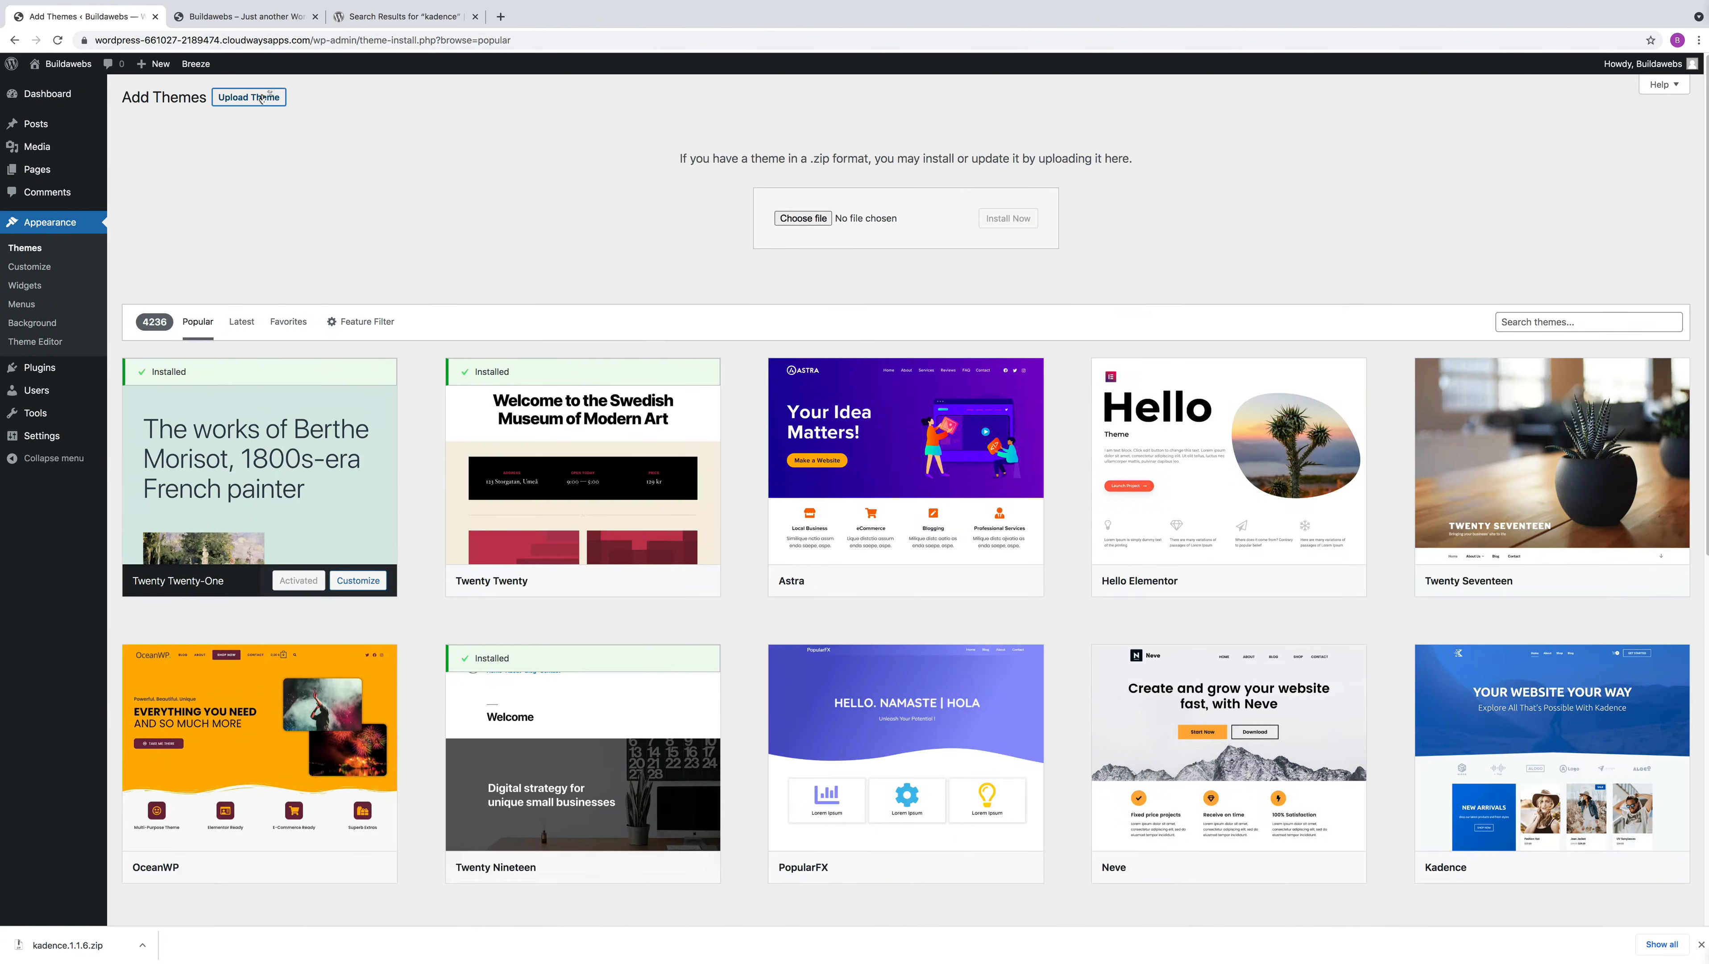
{"action": "left_click", "coordinate": [805, 219]}
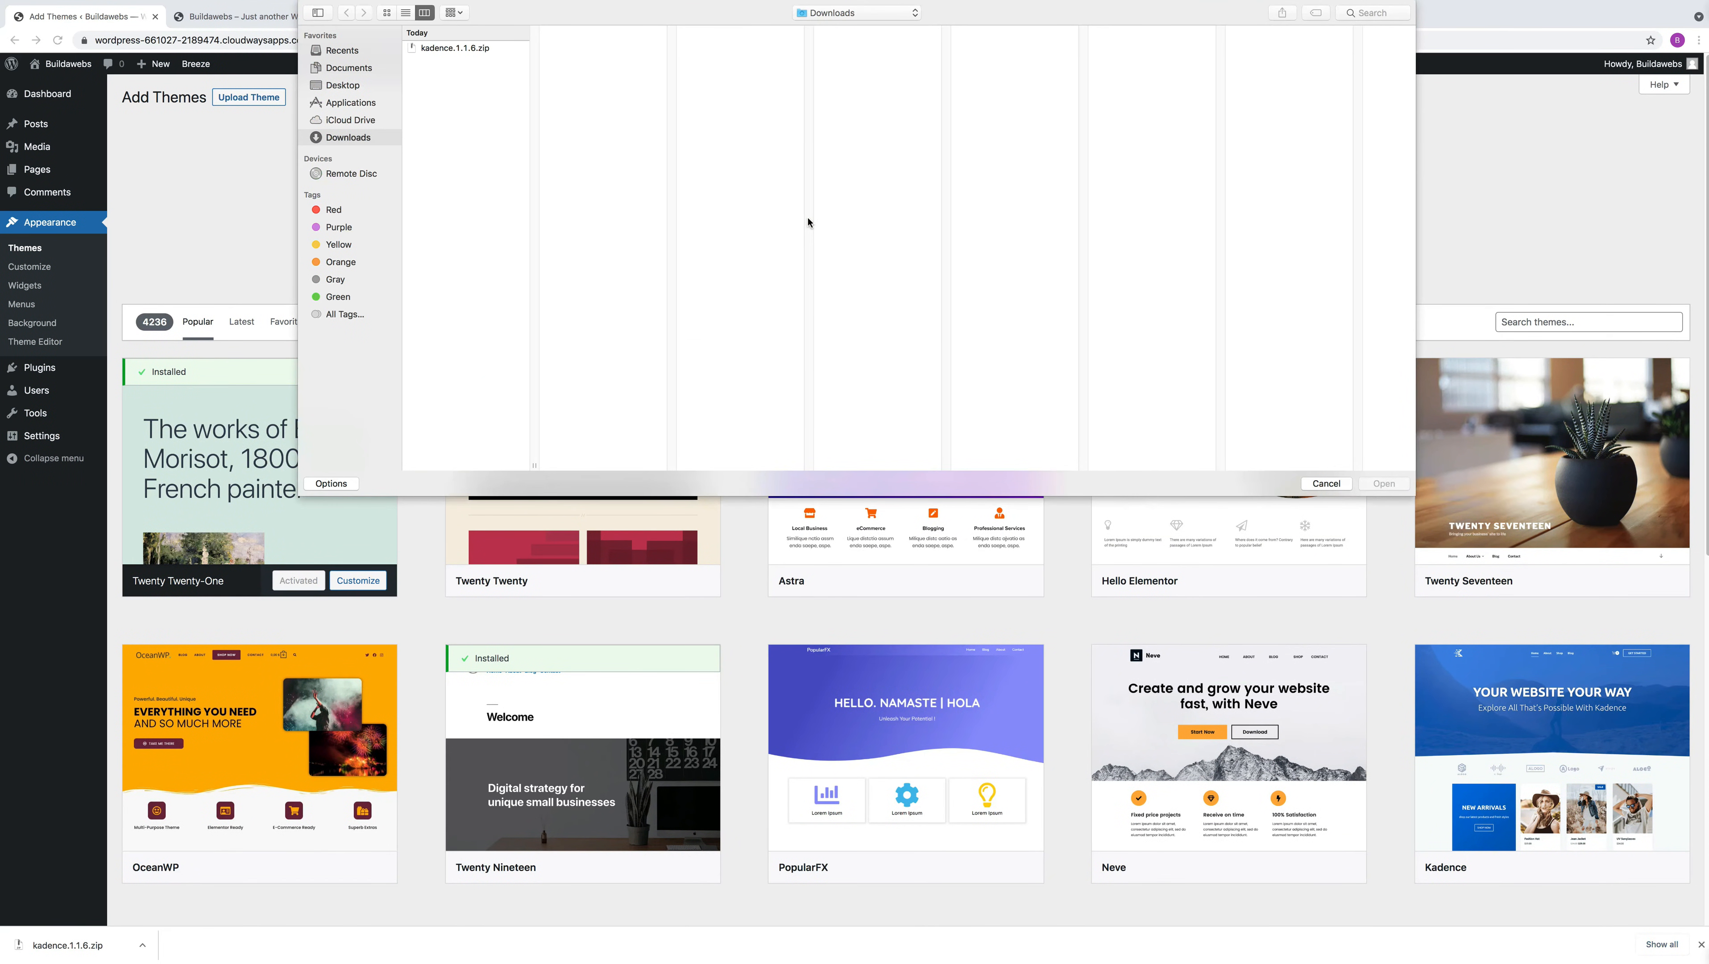
{"action": "left_click", "coordinate": [483, 47]}
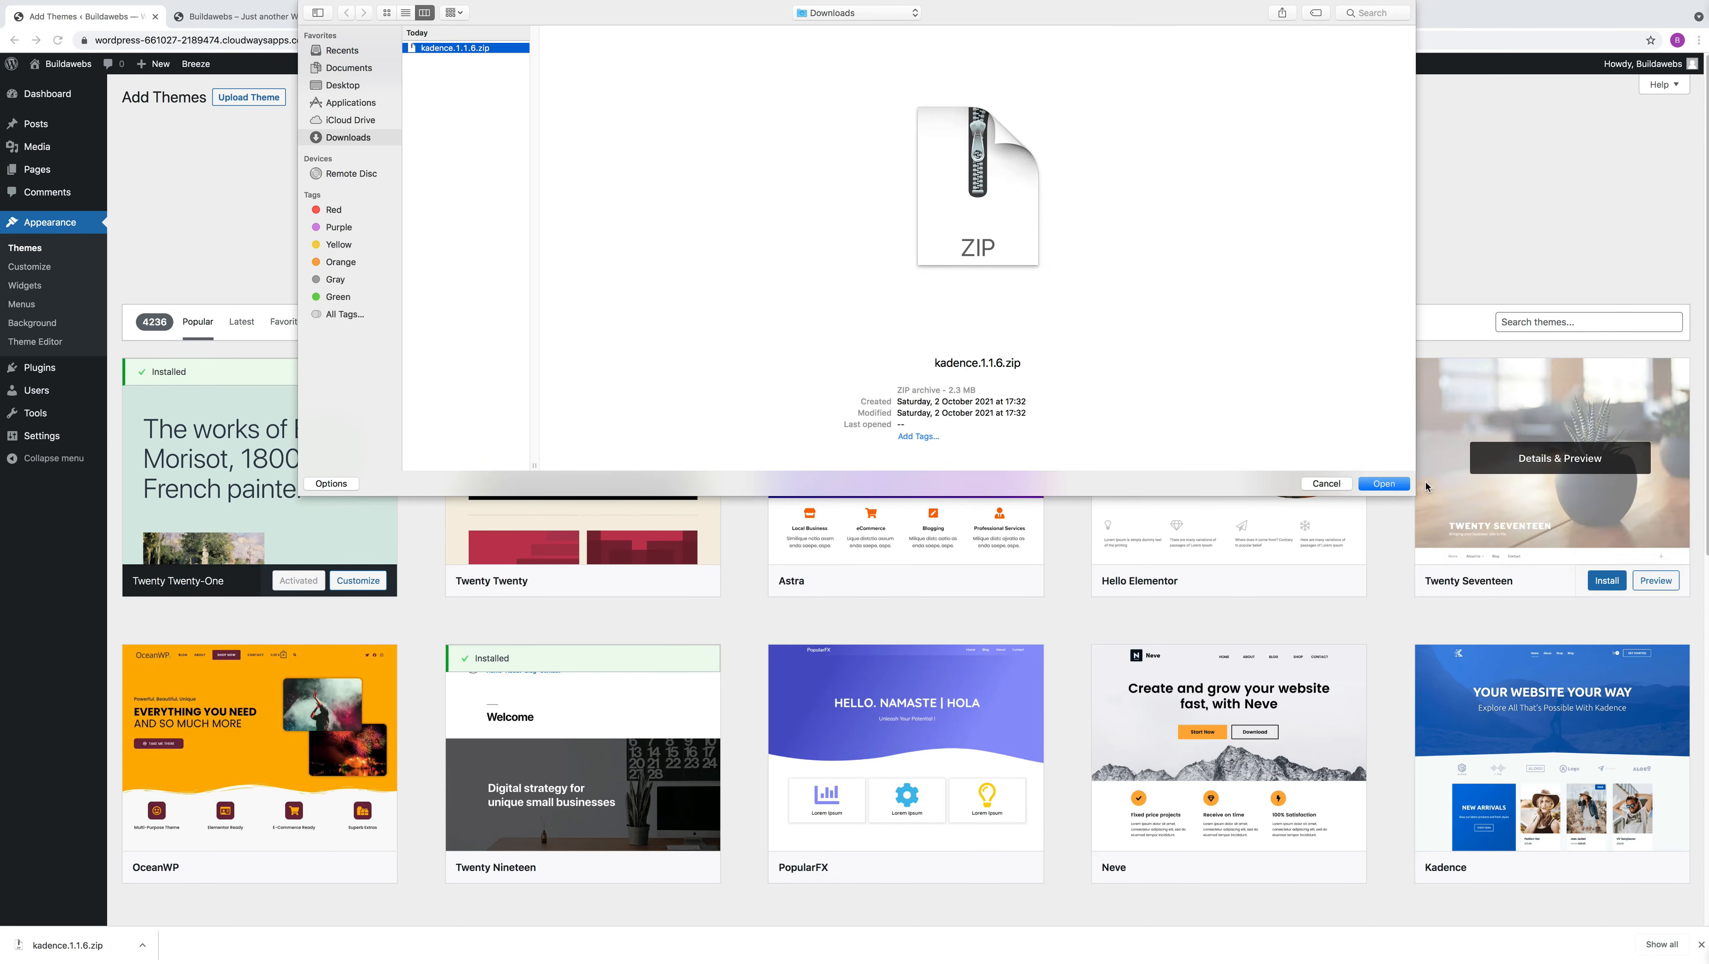
{"action": "left_click", "coordinate": [1384, 484]}
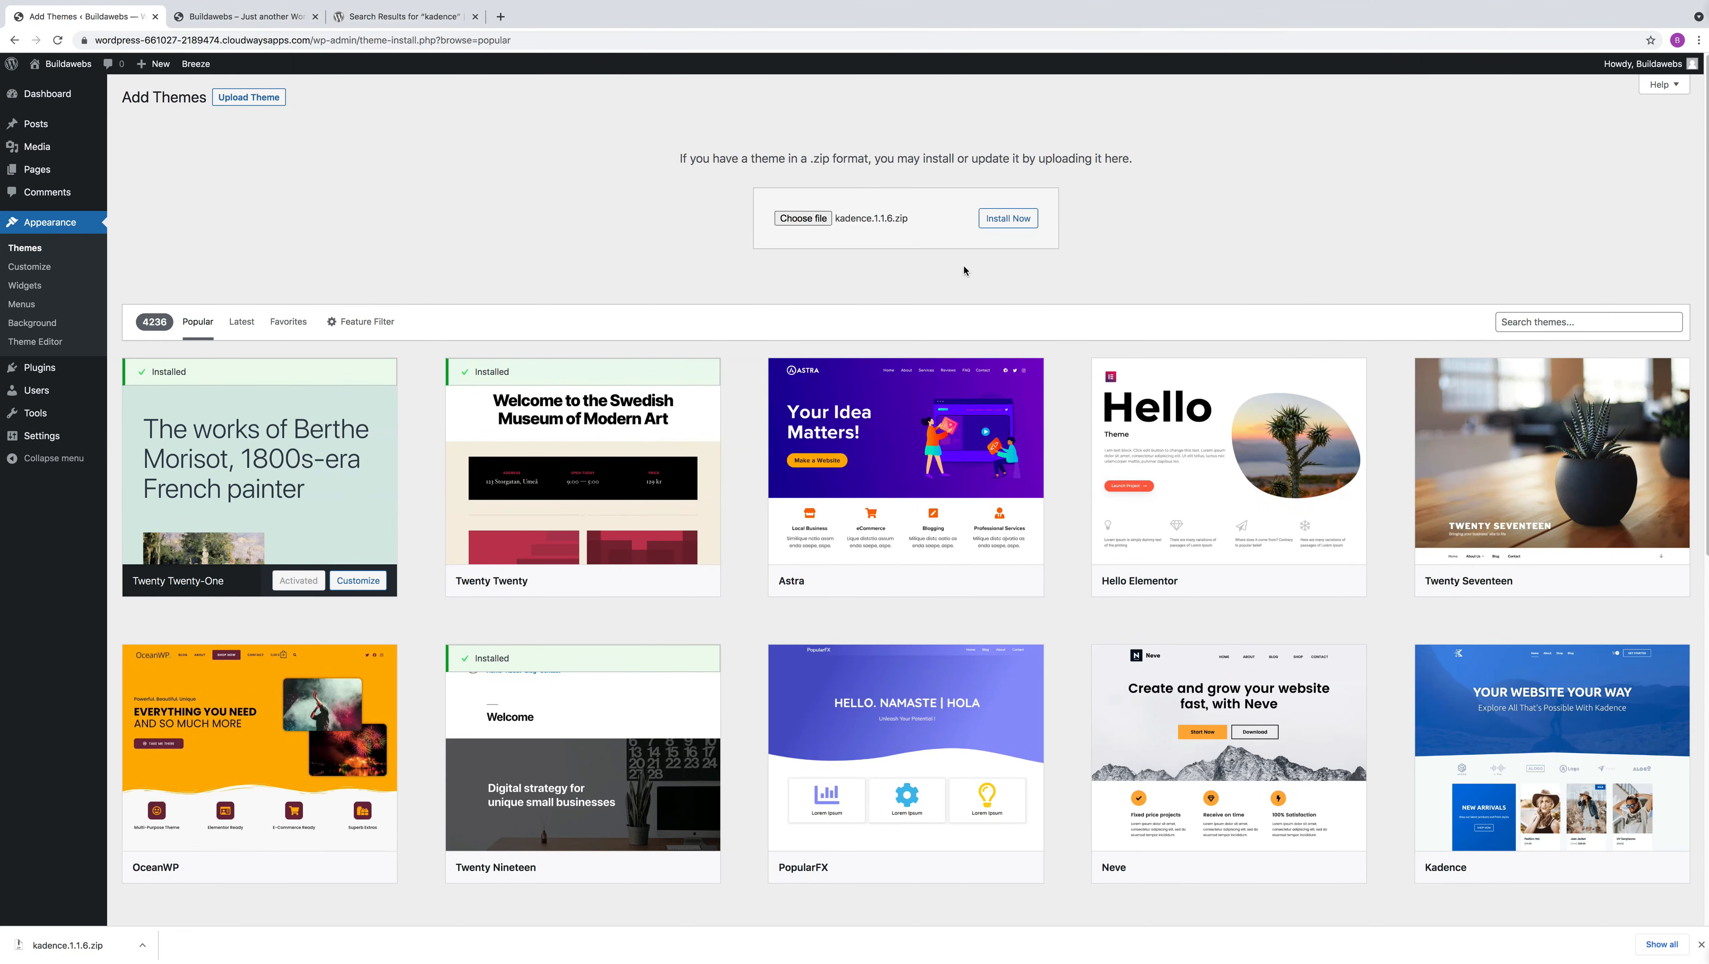
{"action": "left_click", "coordinate": [1006, 219]}
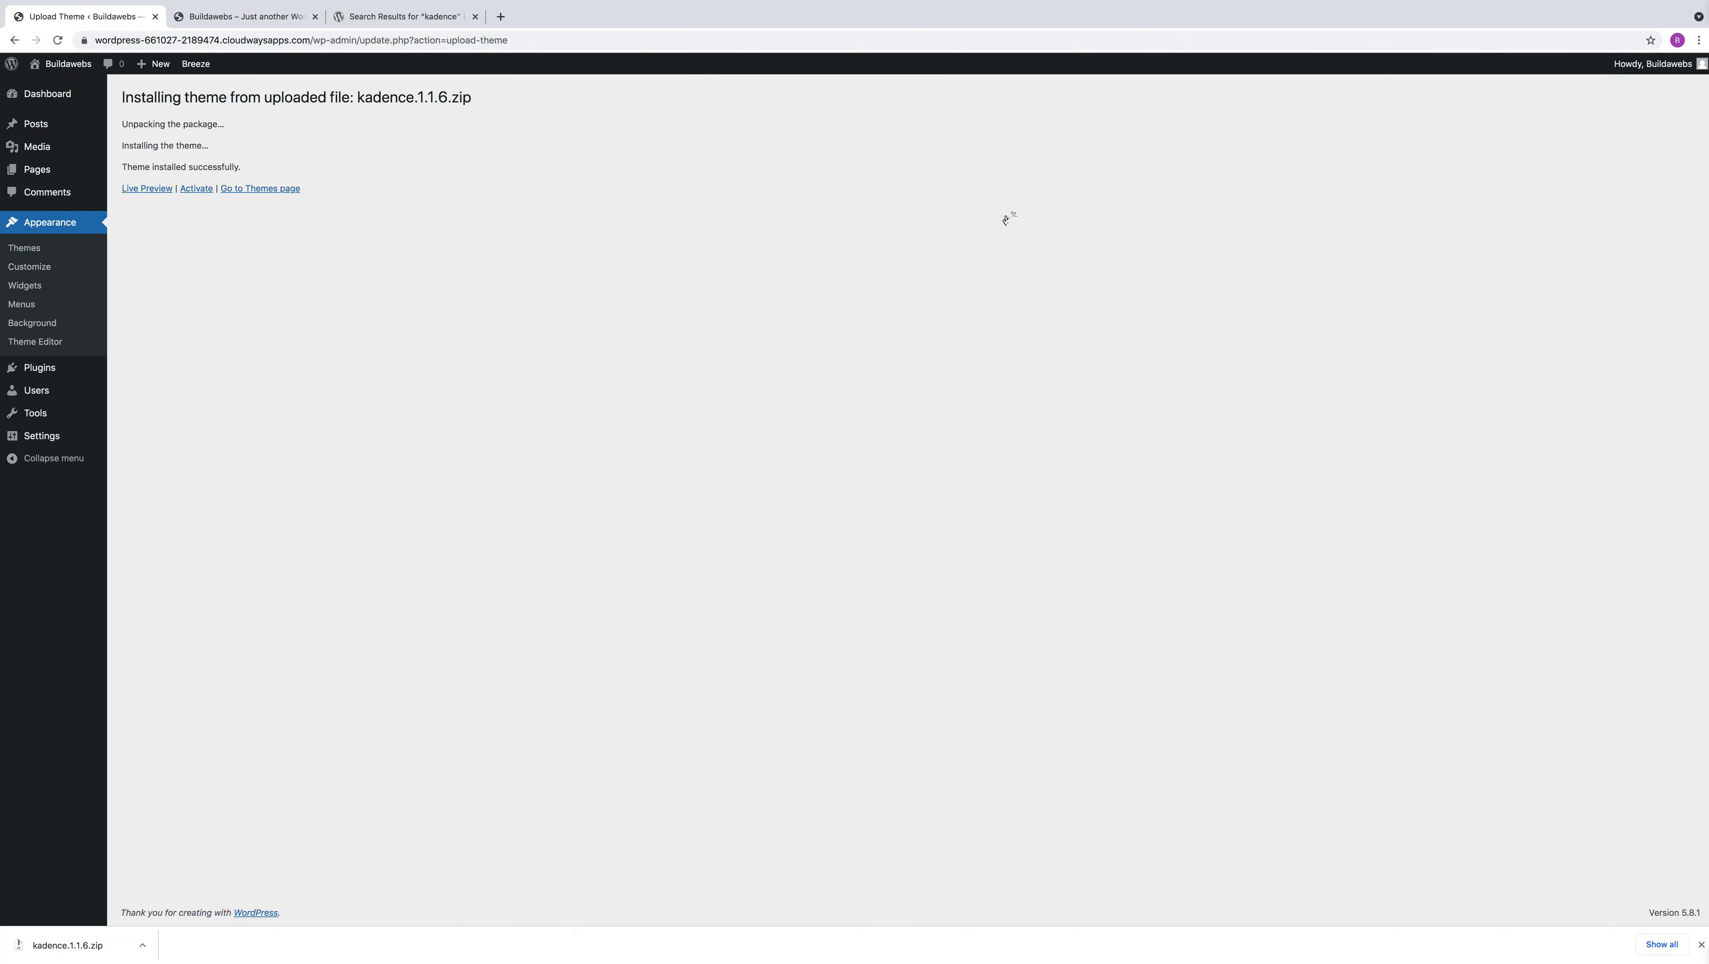
{"action": "left_click", "coordinate": [196, 189]}
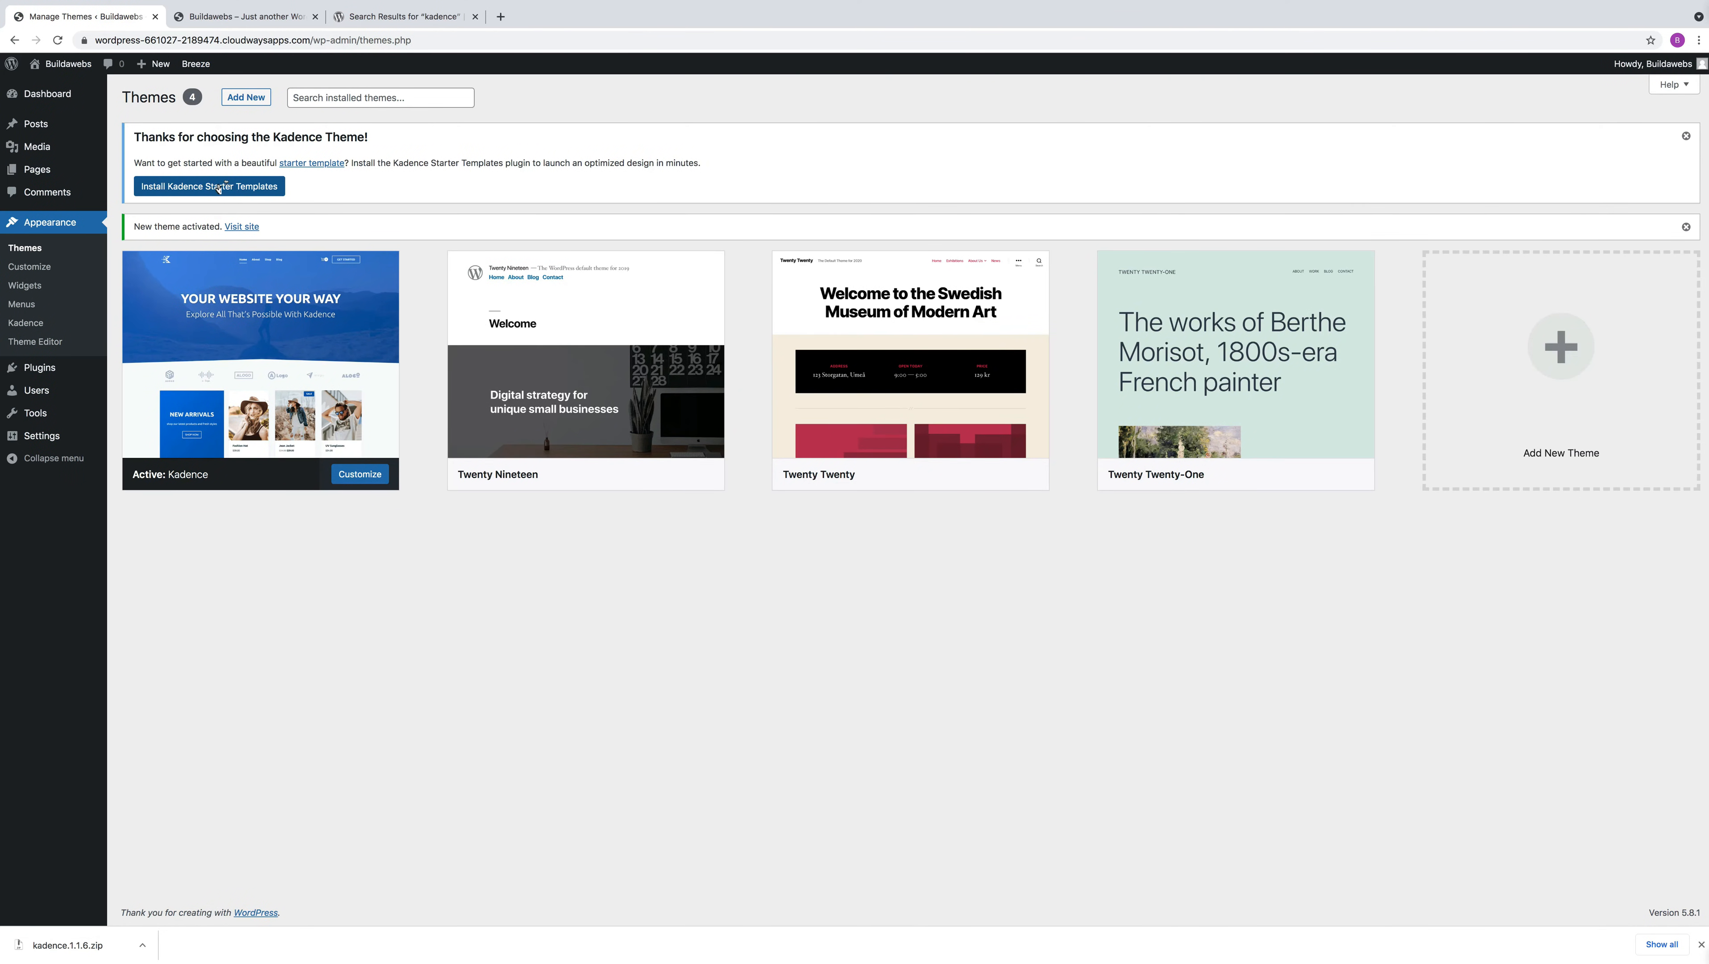
Install Kadence Starter Templates with Gutenberg as the builder and open the Web Agency template
{"action": "left_click", "coordinate": [218, 186]}
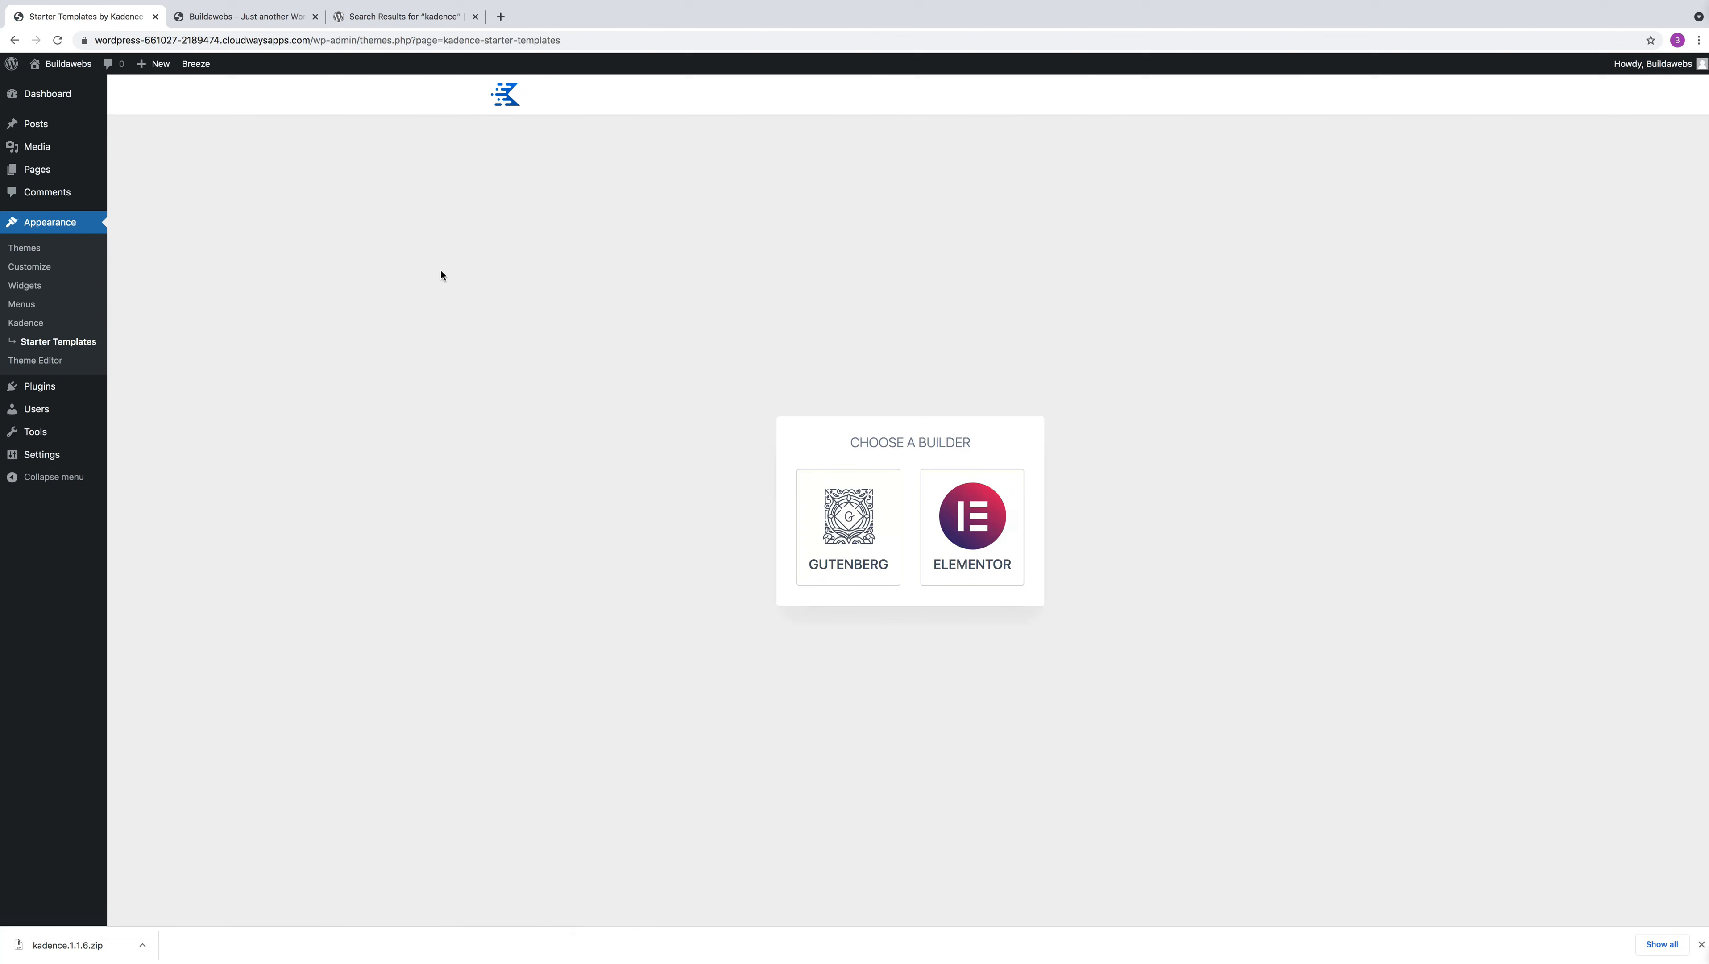
{"action": "left_click", "coordinate": [859, 544]}
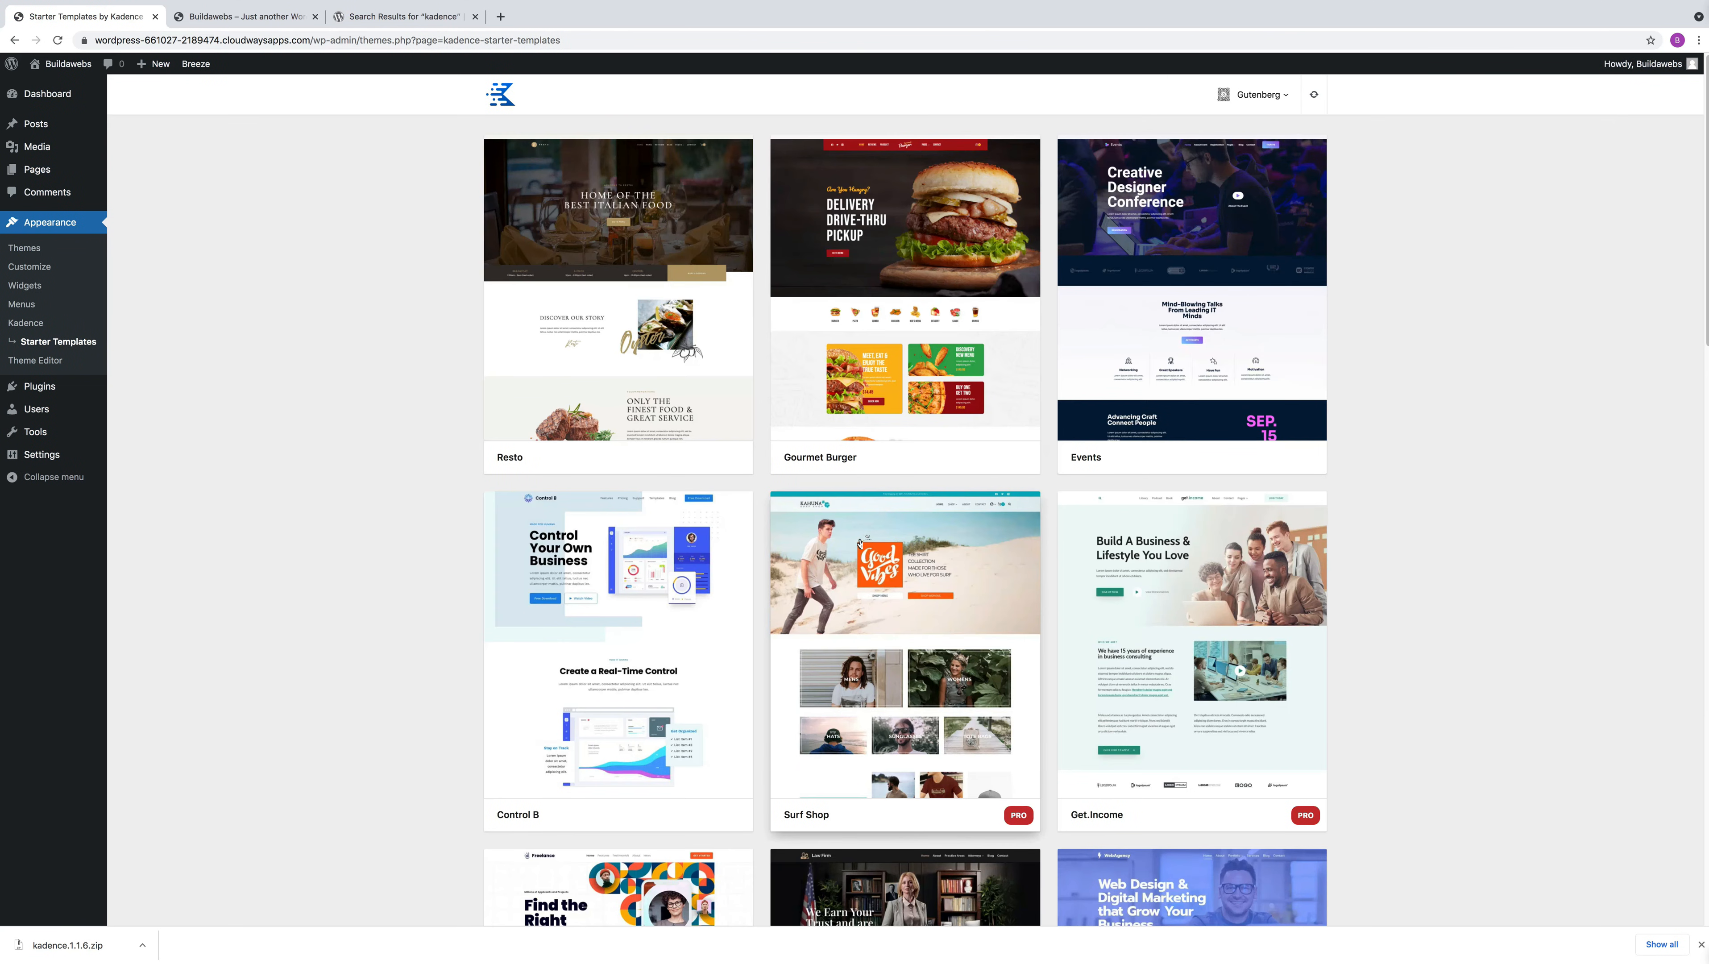
{"action": "scroll", "coordinate": [977, 541], "scroll_direction": "down", "scroll_amount": 1}
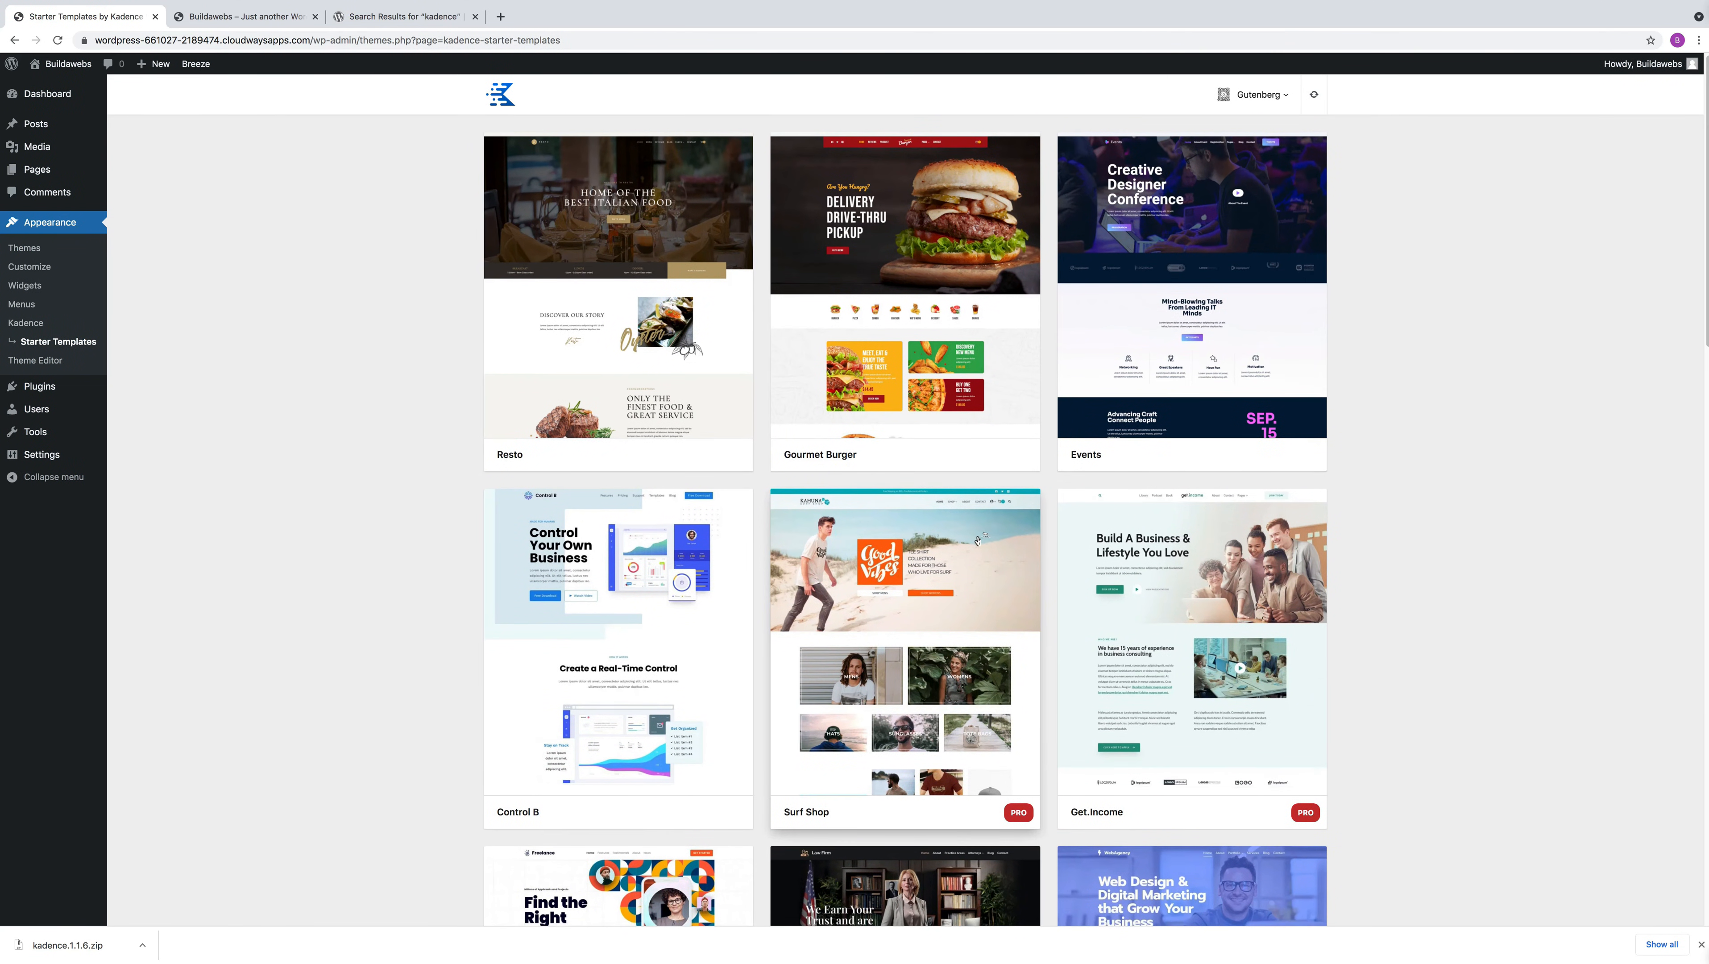
{"action": "scroll", "coordinate": [977, 541], "scroll_direction": "down", "scroll_amount": 5}
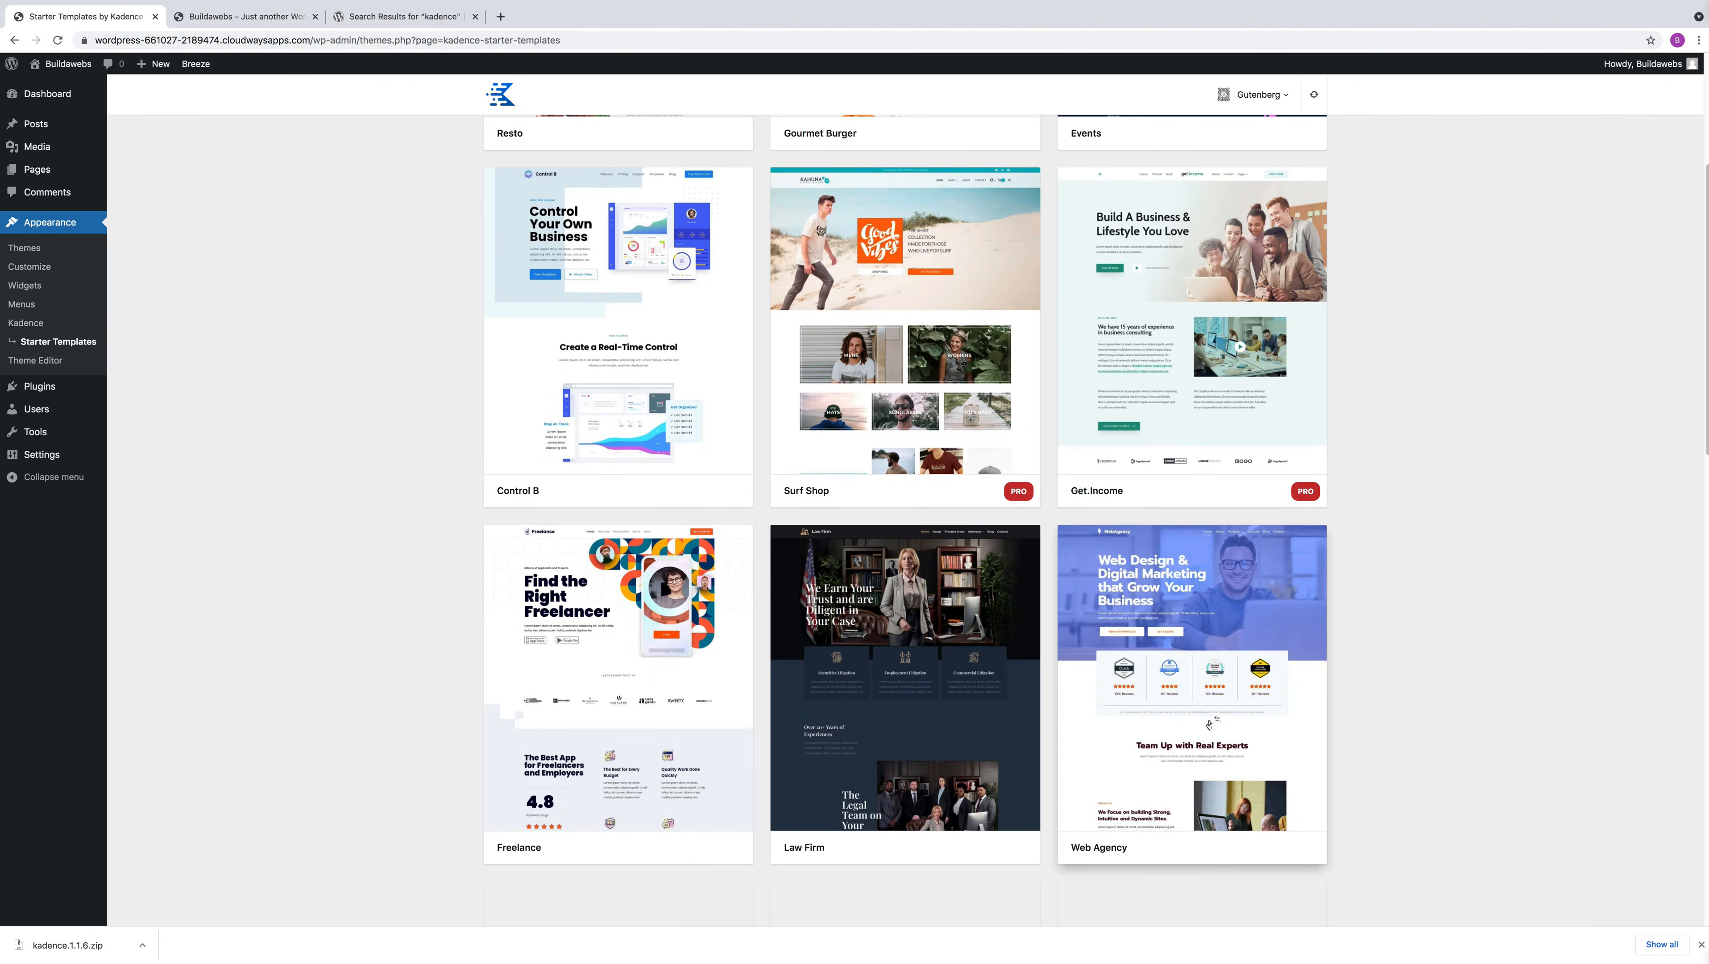
{"action": "left_click", "coordinate": [1209, 724]}
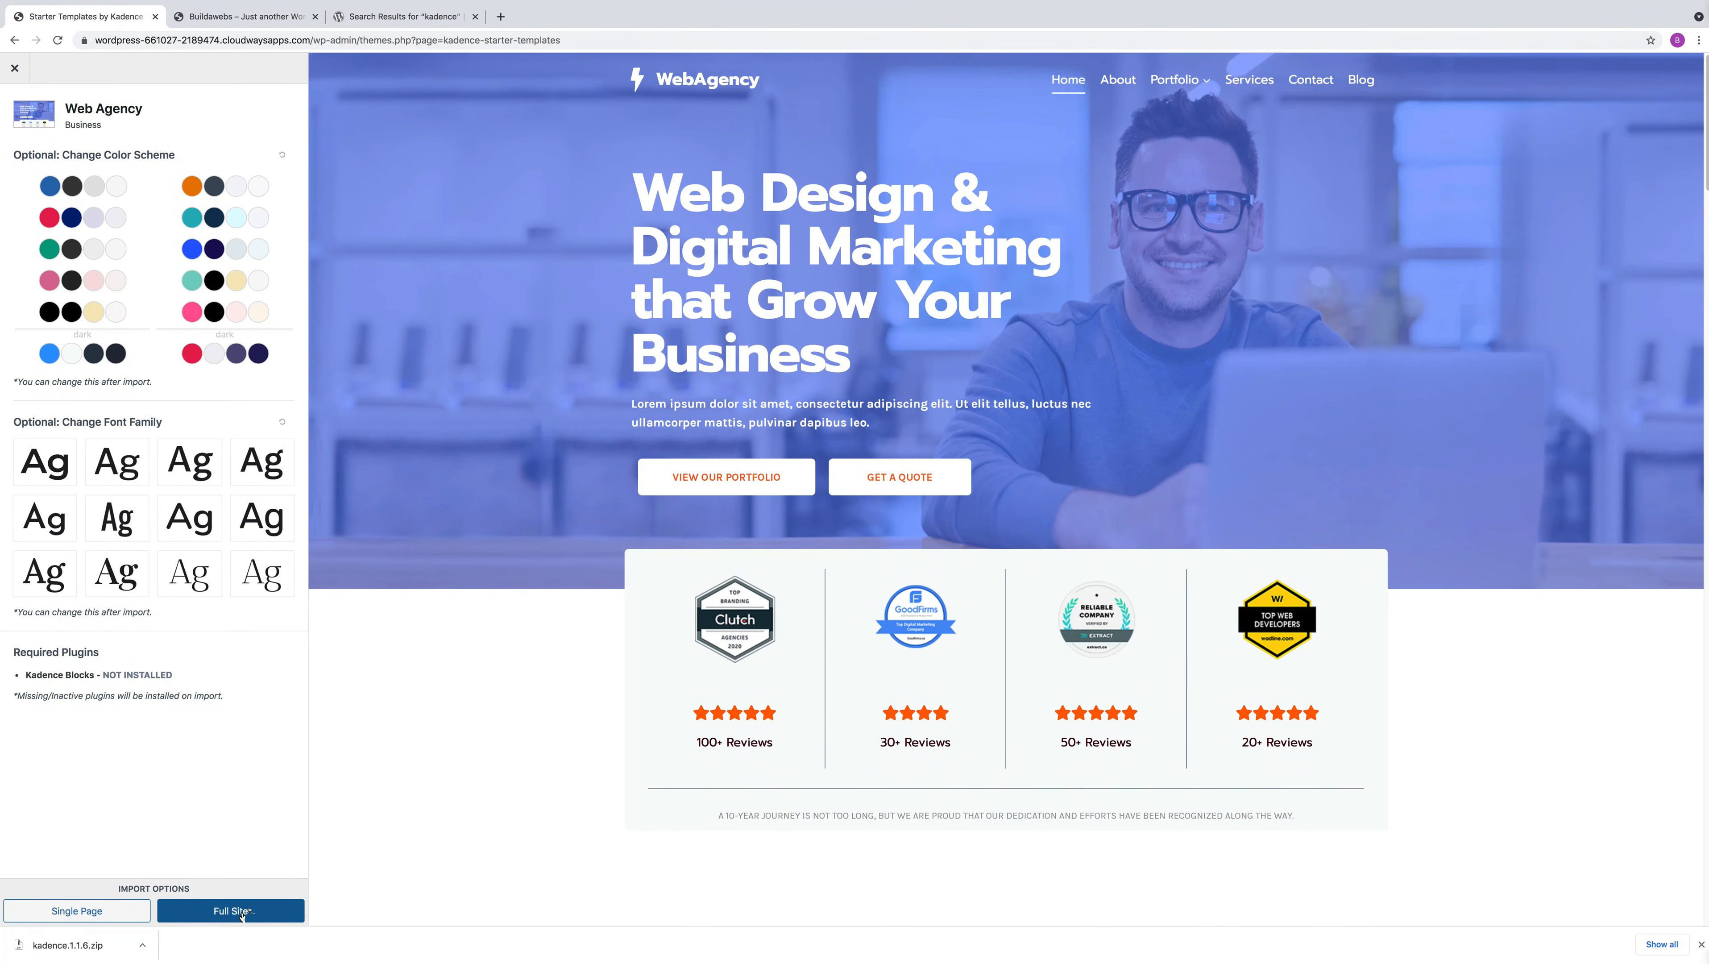
Import the Web Agency starter template as a full site and open the finished site
{"action": "left_click", "coordinate": [242, 915]}
{"action": "left_click", "coordinate": [839, 646]}
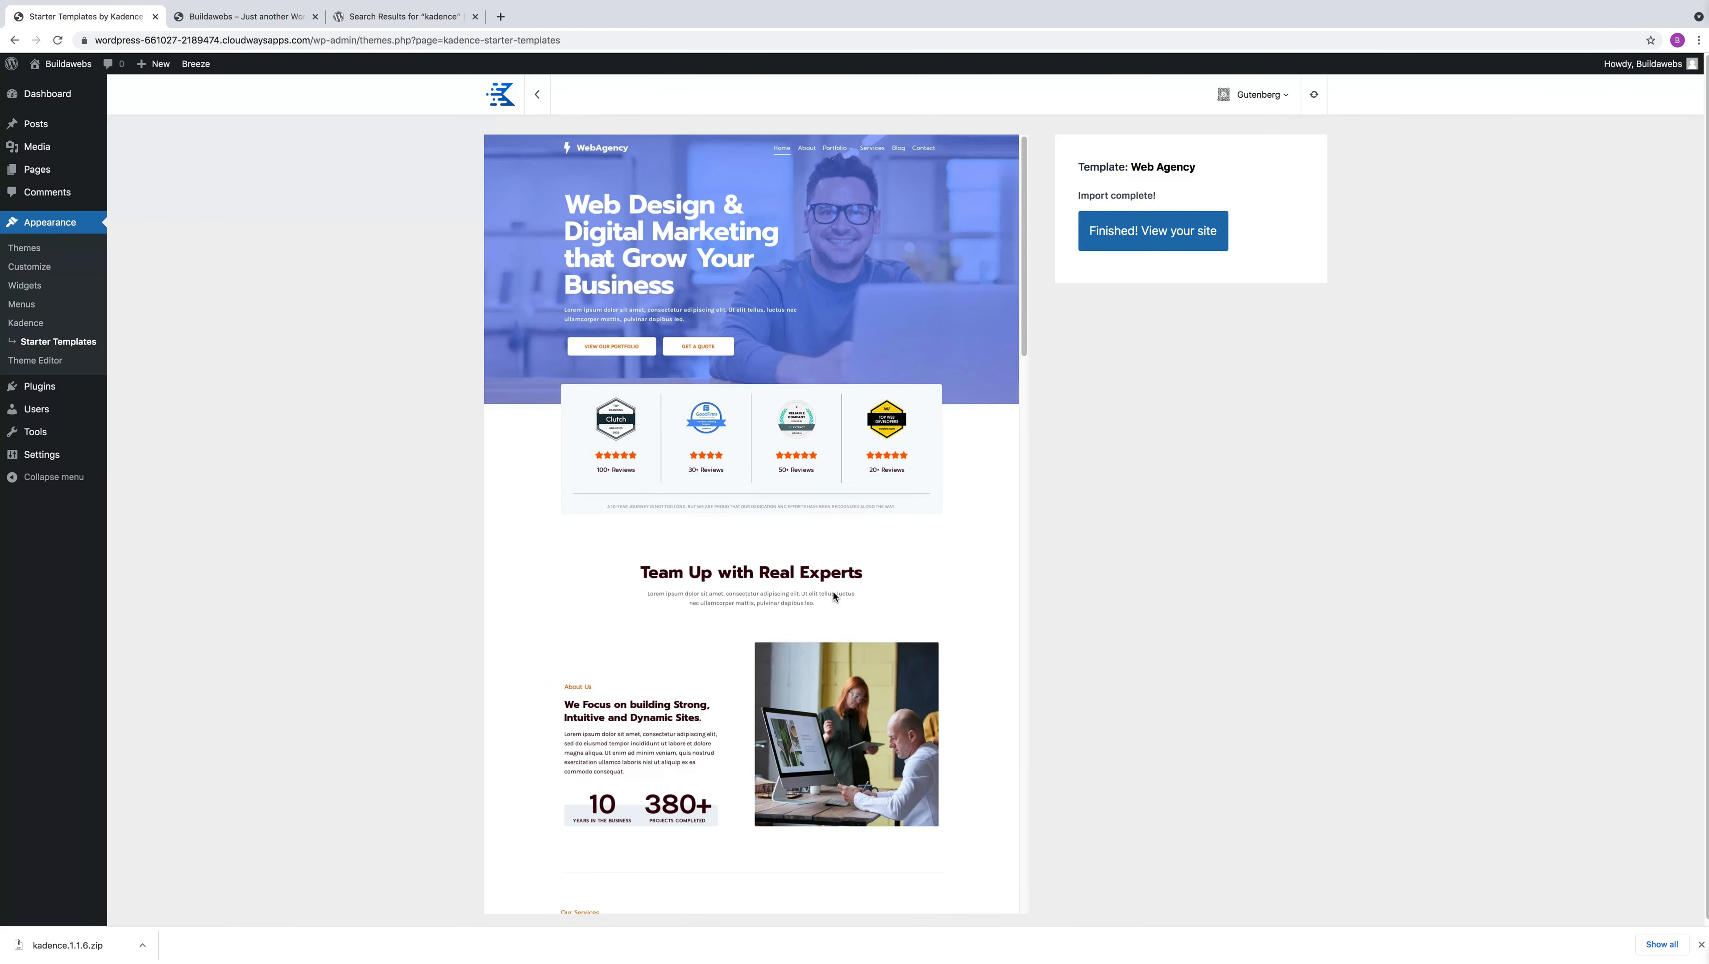
{"action": "left_click", "coordinate": [1160, 232]}
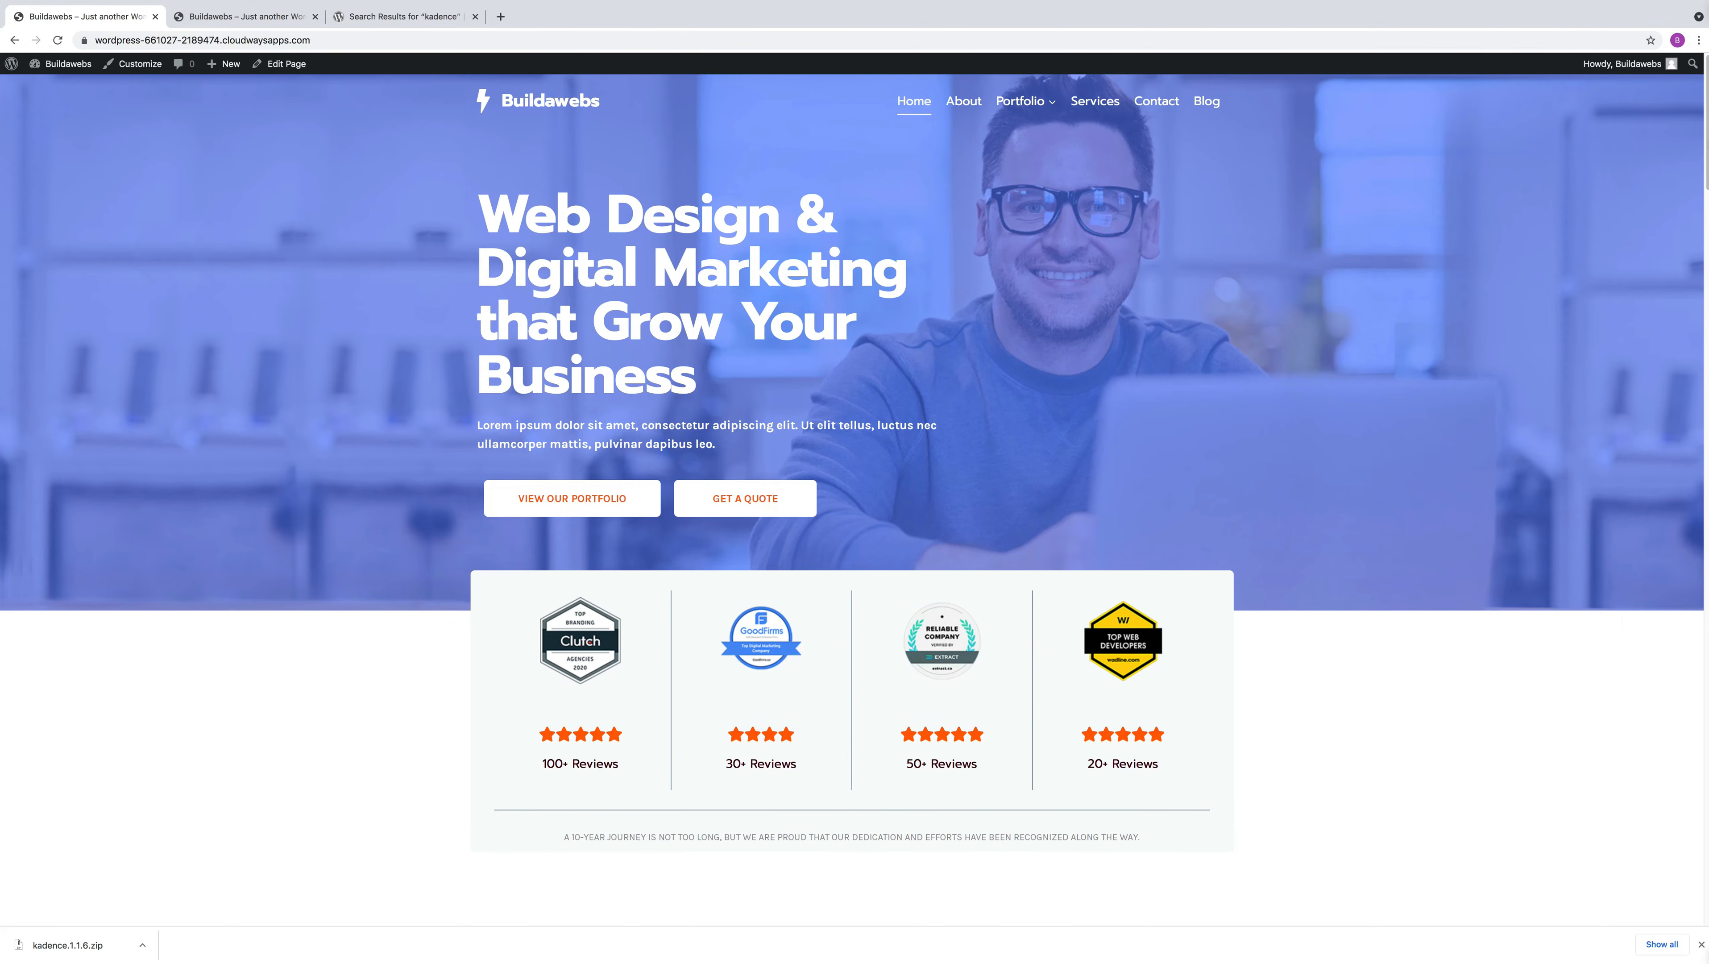
Review the imported home page down to the footer, check the About, Services, Contact and Blog pages, and return to the home page
{"action": "scroll", "coordinate": [1632, 525], "scroll_direction": "down", "scroll_amount": 15}
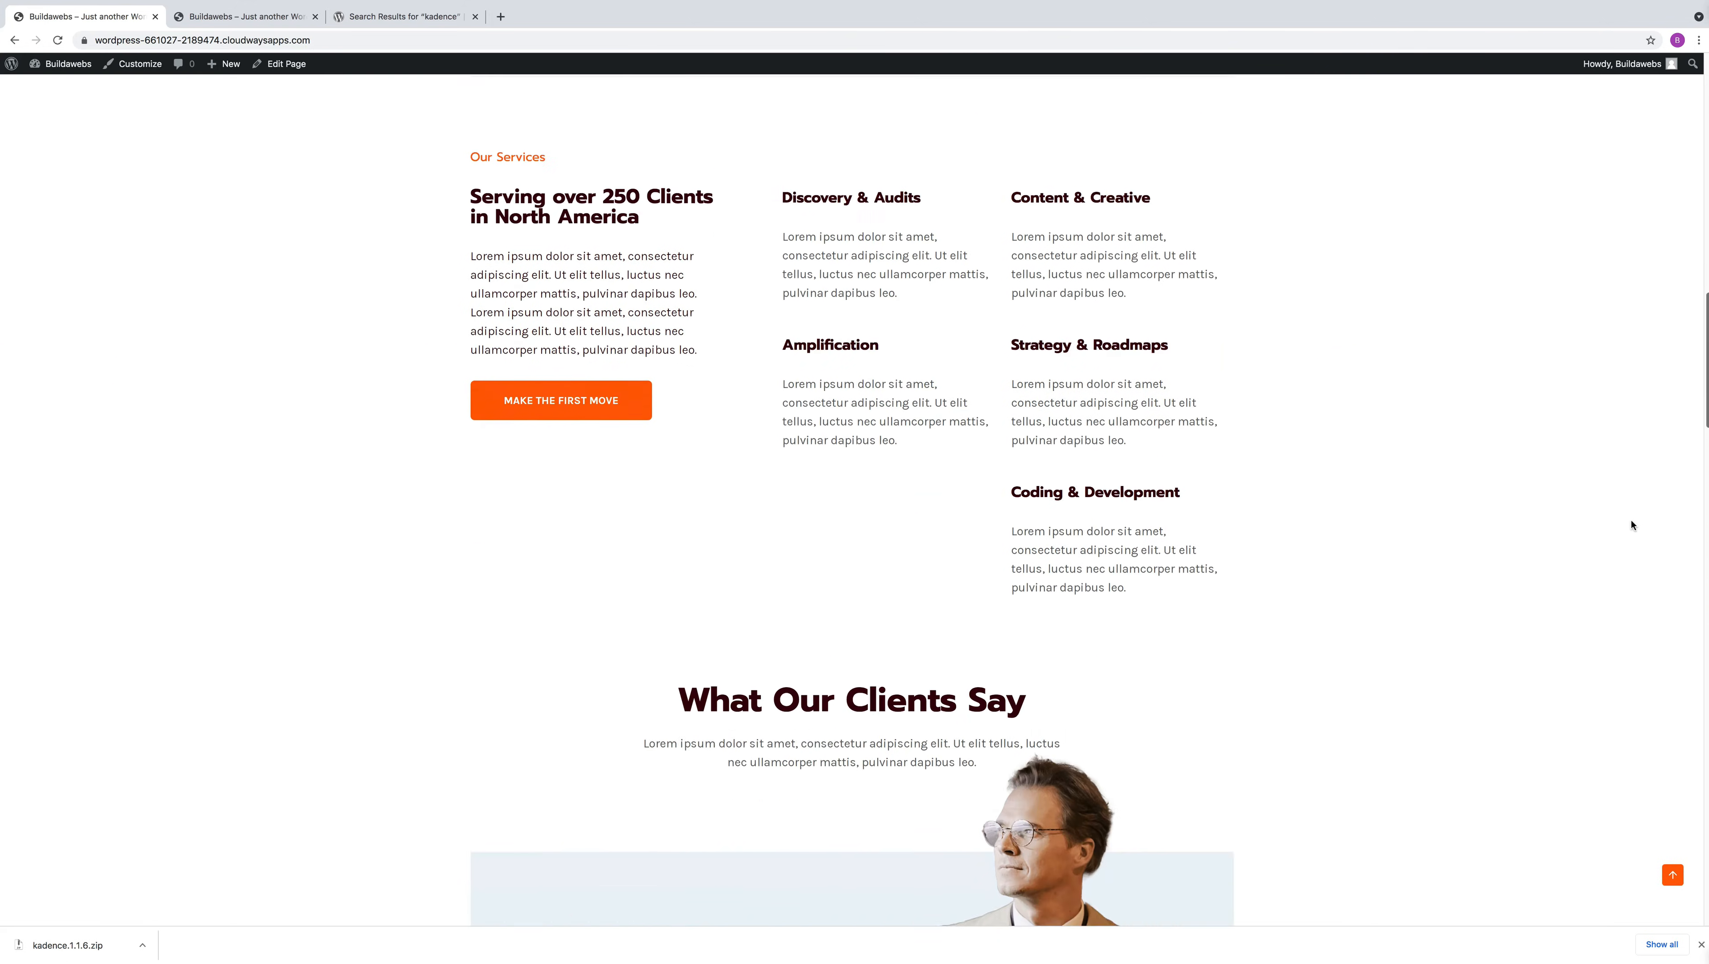
{"action": "scroll", "coordinate": [1633, 526], "scroll_direction": "down", "scroll_amount": 20}
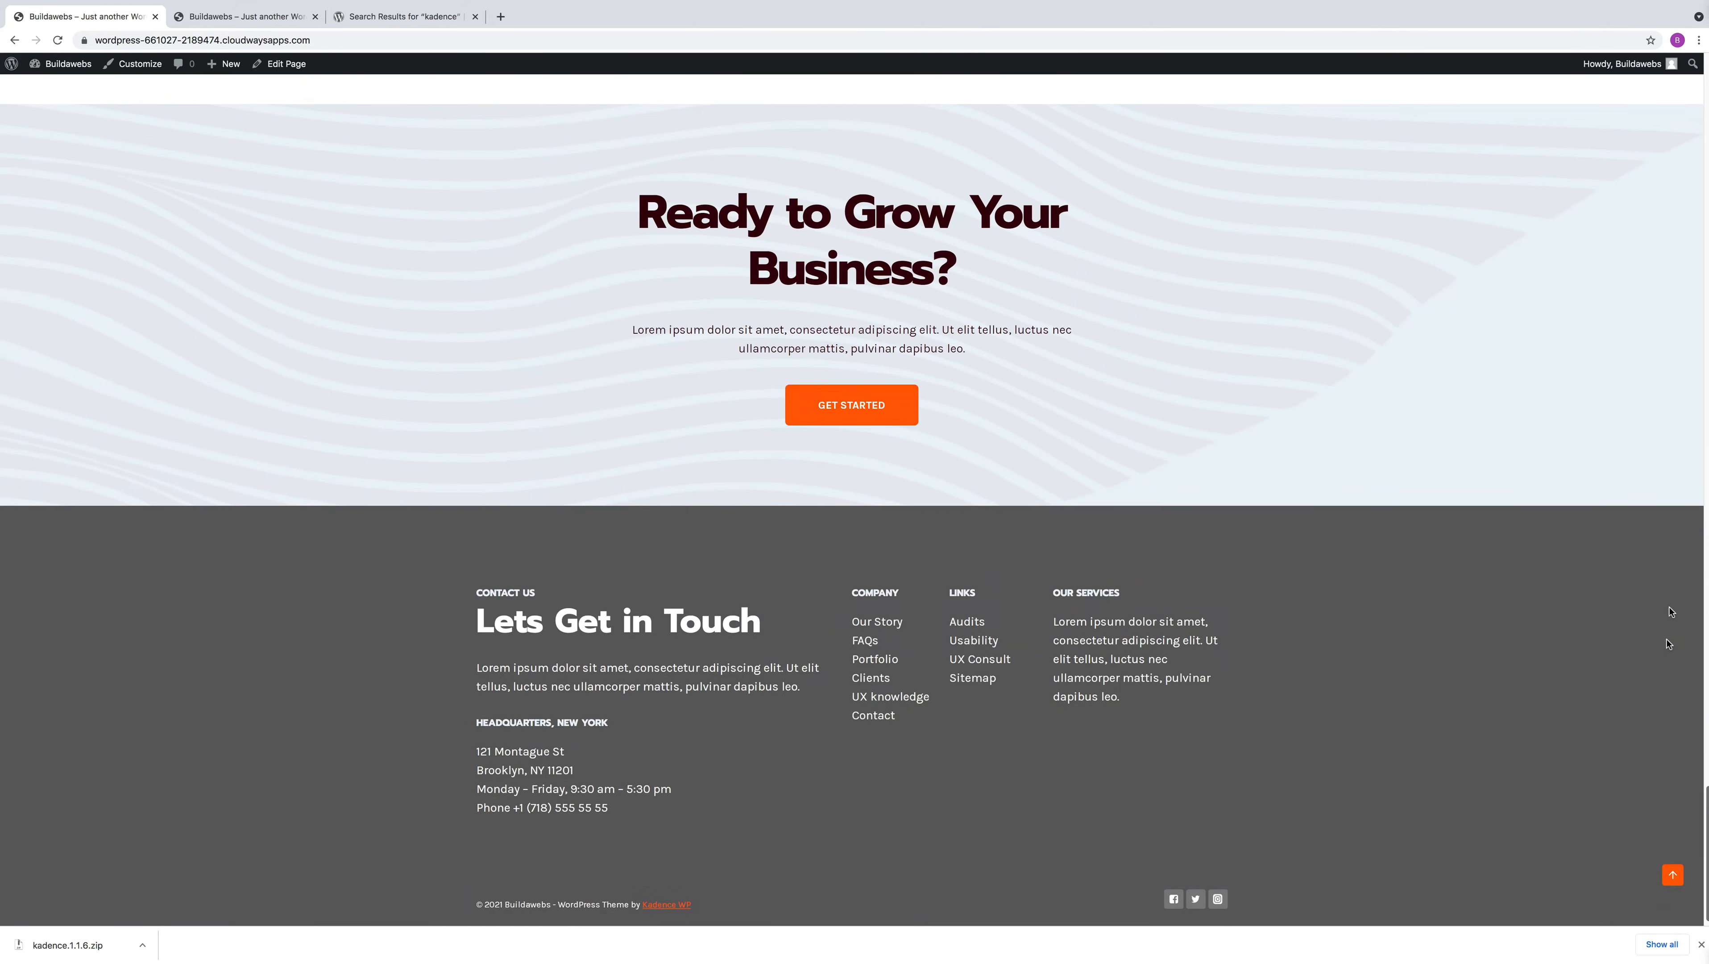
{"action": "scroll", "coordinate": [1670, 611], "scroll_direction": "up", "scroll_amount": 20}
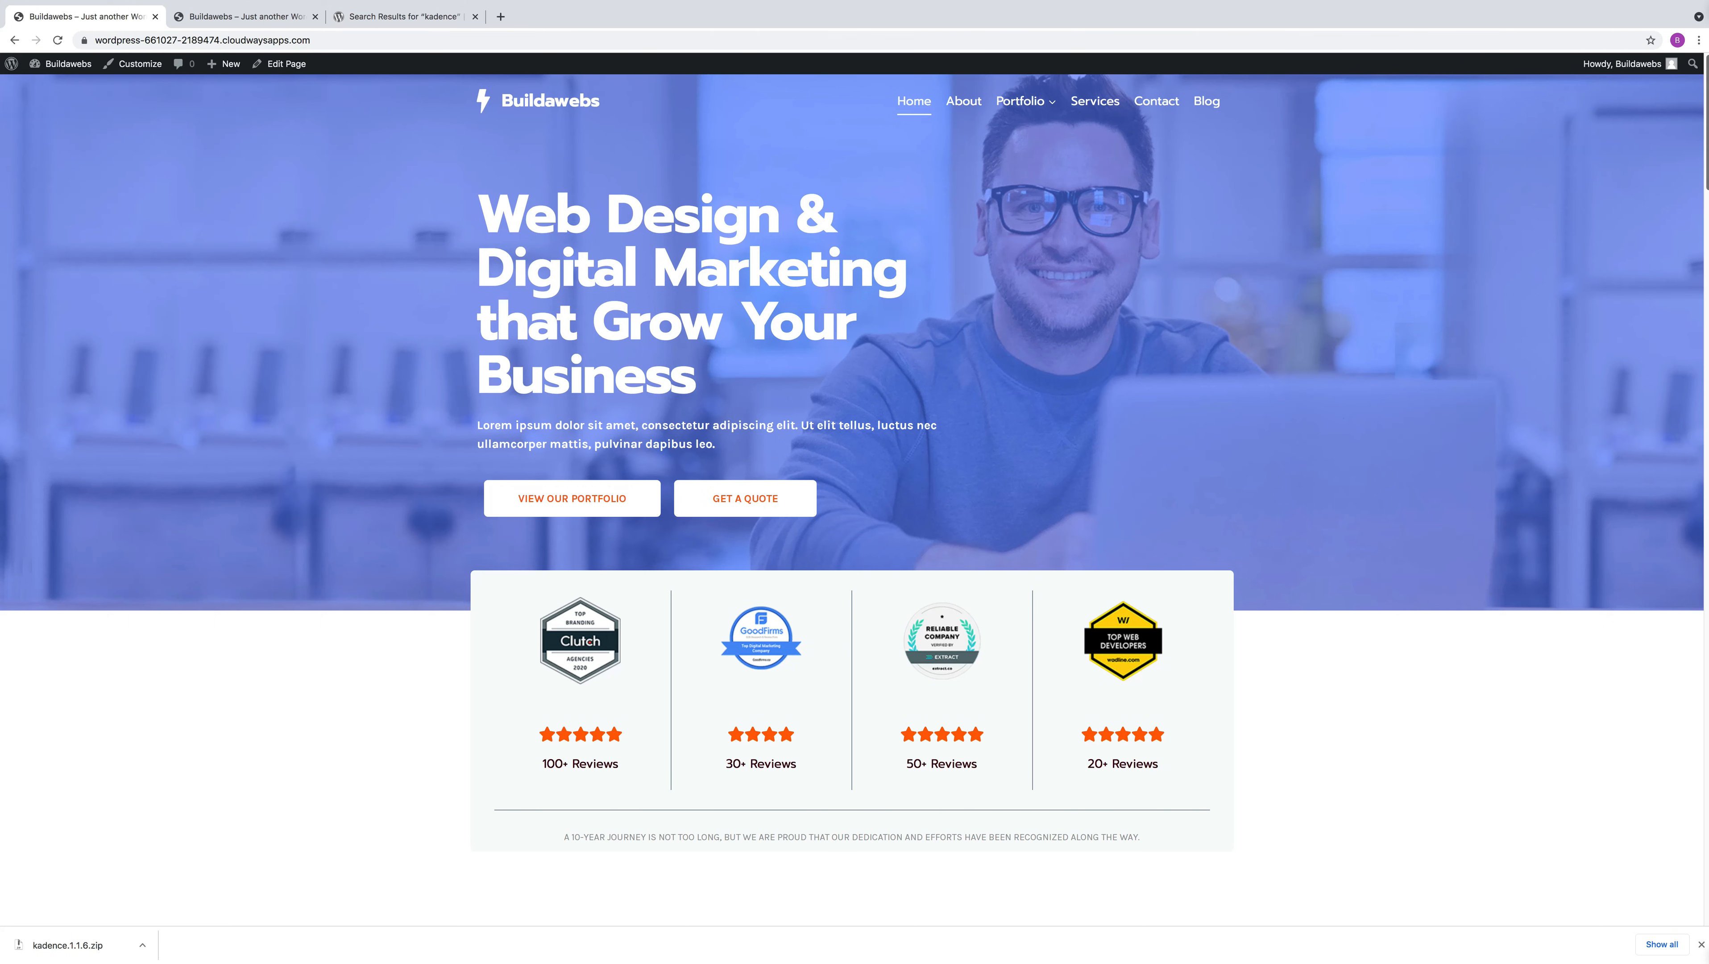
{"action": "left_click", "coordinate": [977, 103]}
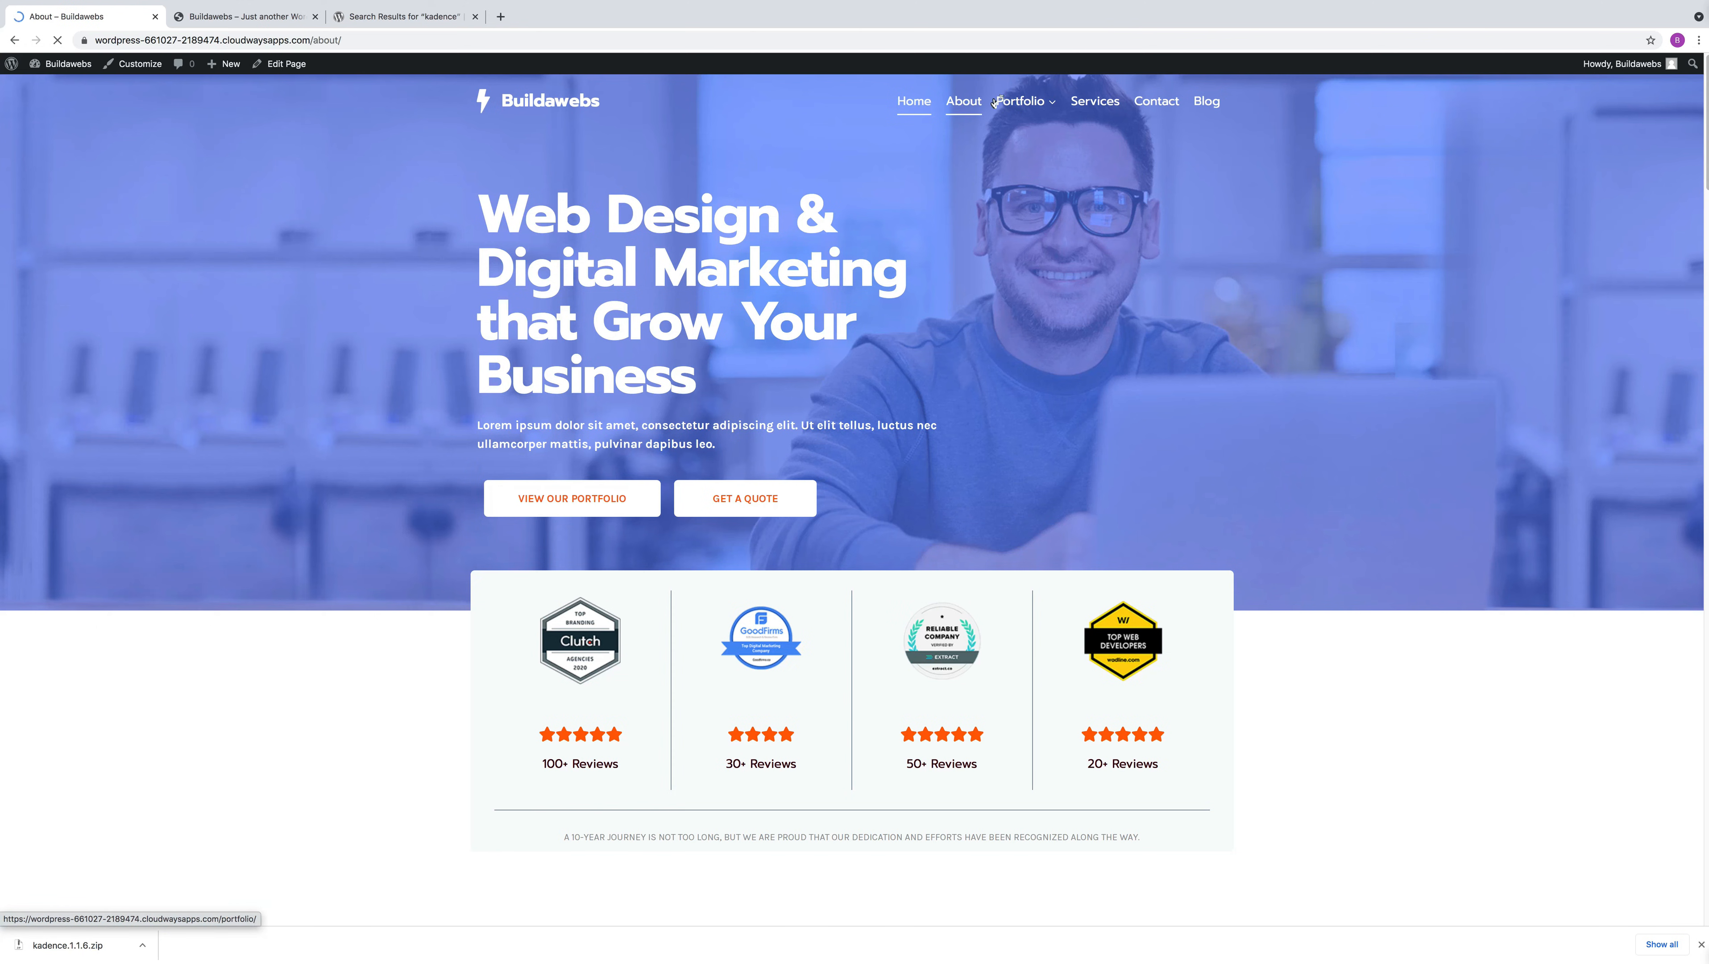
{"action": "left_click", "coordinate": [1085, 105]}
{"action": "left_click", "coordinate": [1156, 102]}
{"action": "left_click", "coordinate": [1206, 104]}
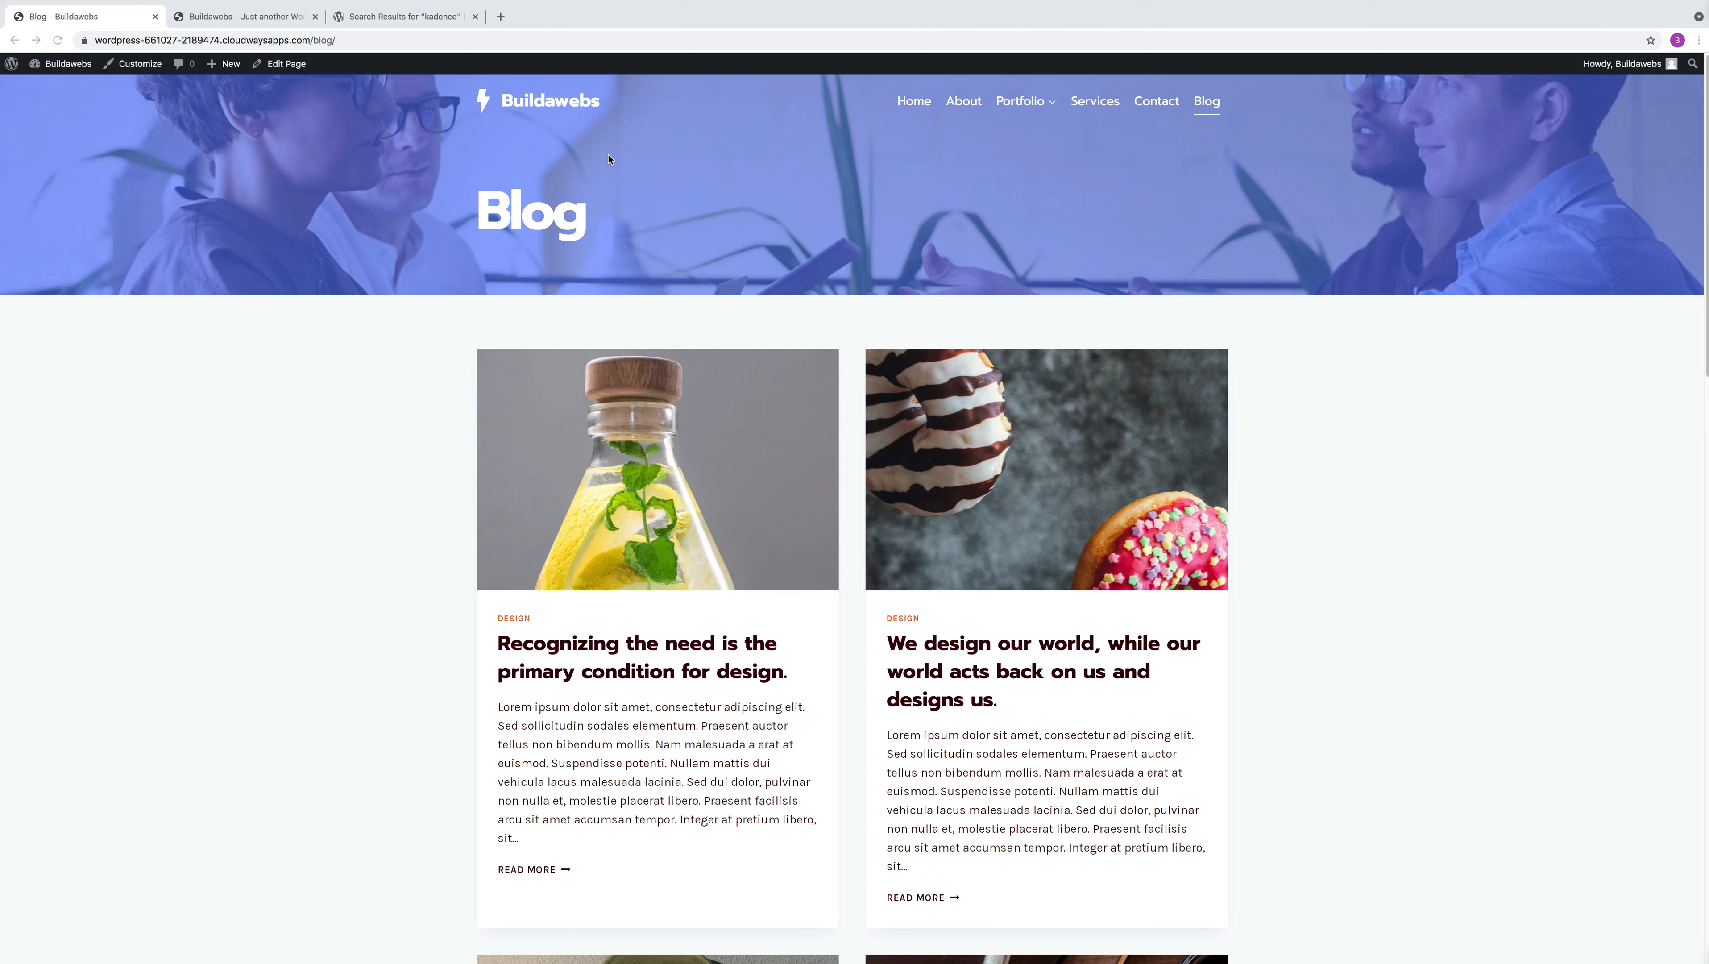
{"action": "left_click", "coordinate": [563, 102]}
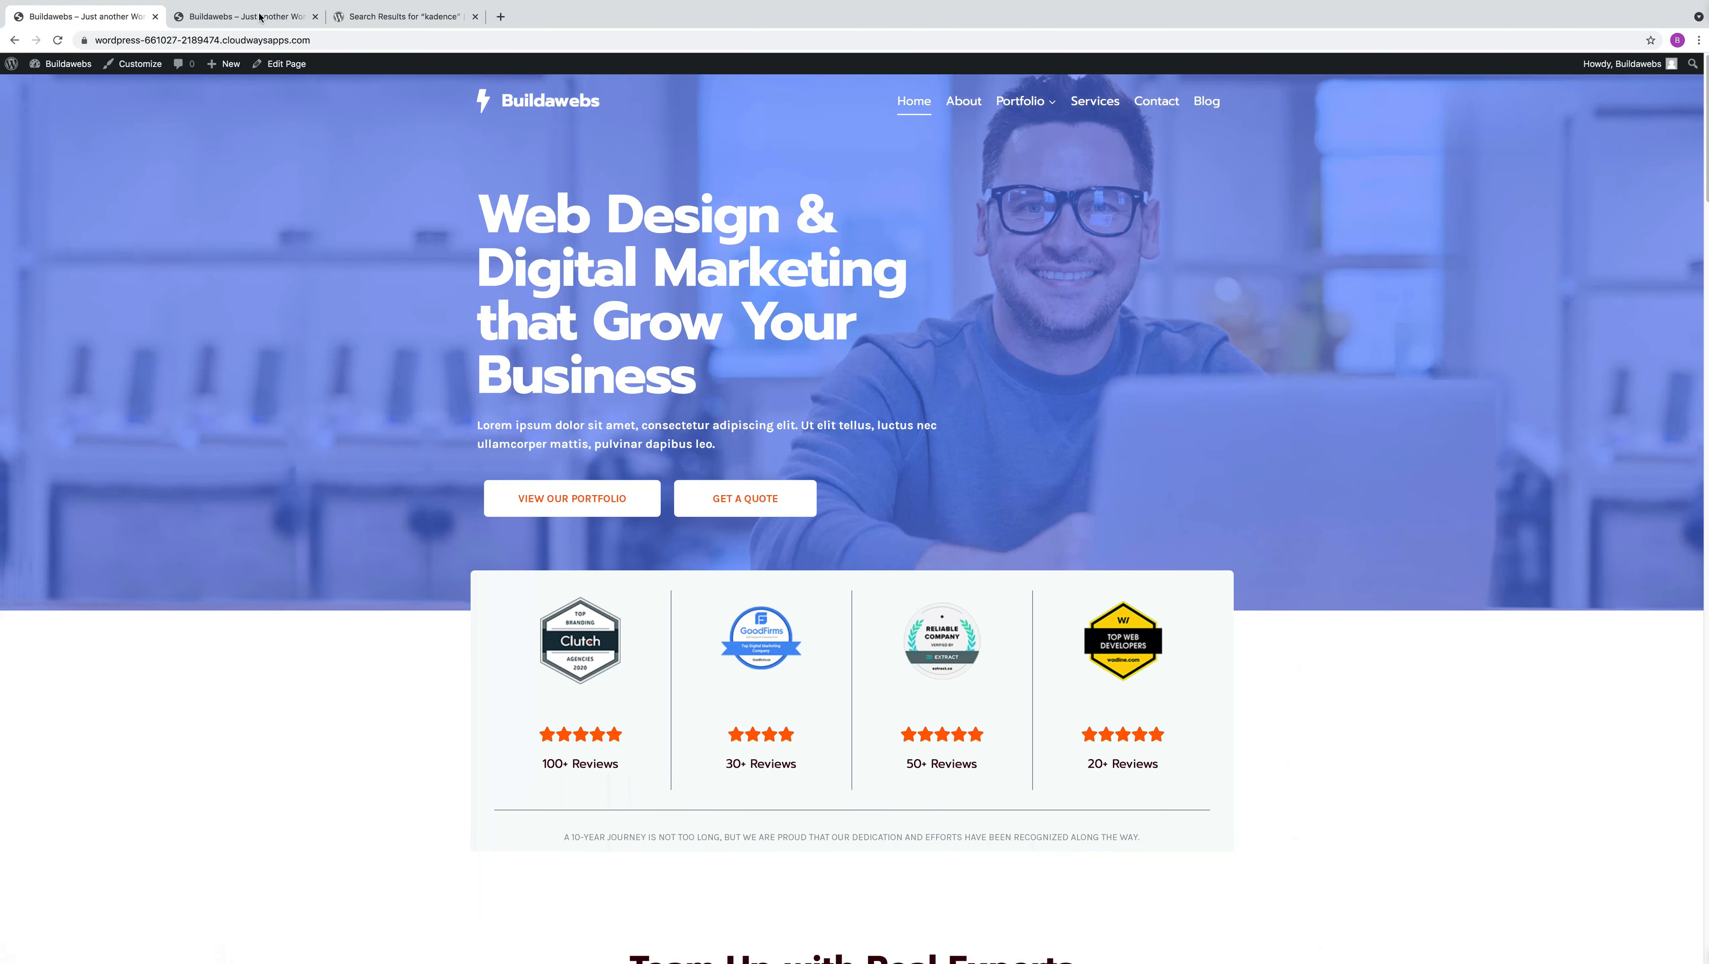
Compare the imported Web Agency home page with the blank pre-import version of the site open in the other browser tab
{"action": "left_click", "coordinate": [244, 18]}
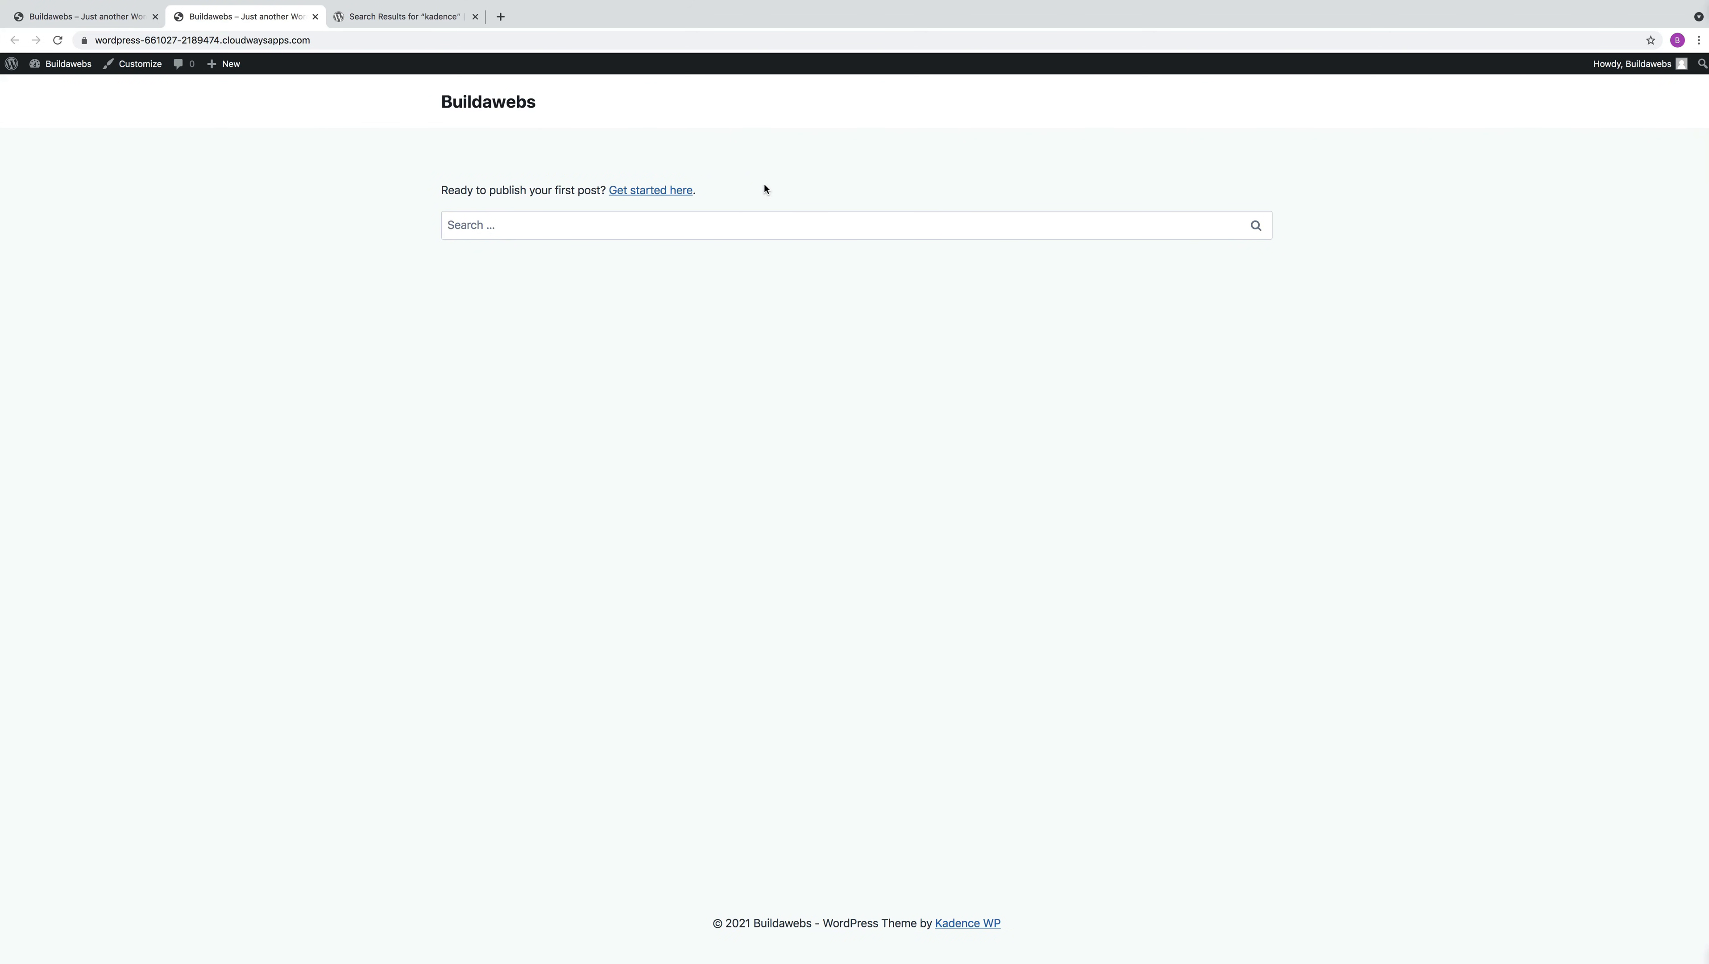
{"action": "left_click", "coordinate": [137, 15]}
{"action": "left_click", "coordinate": [213, 13]}
{"action": "left_click", "coordinate": [124, 14]}
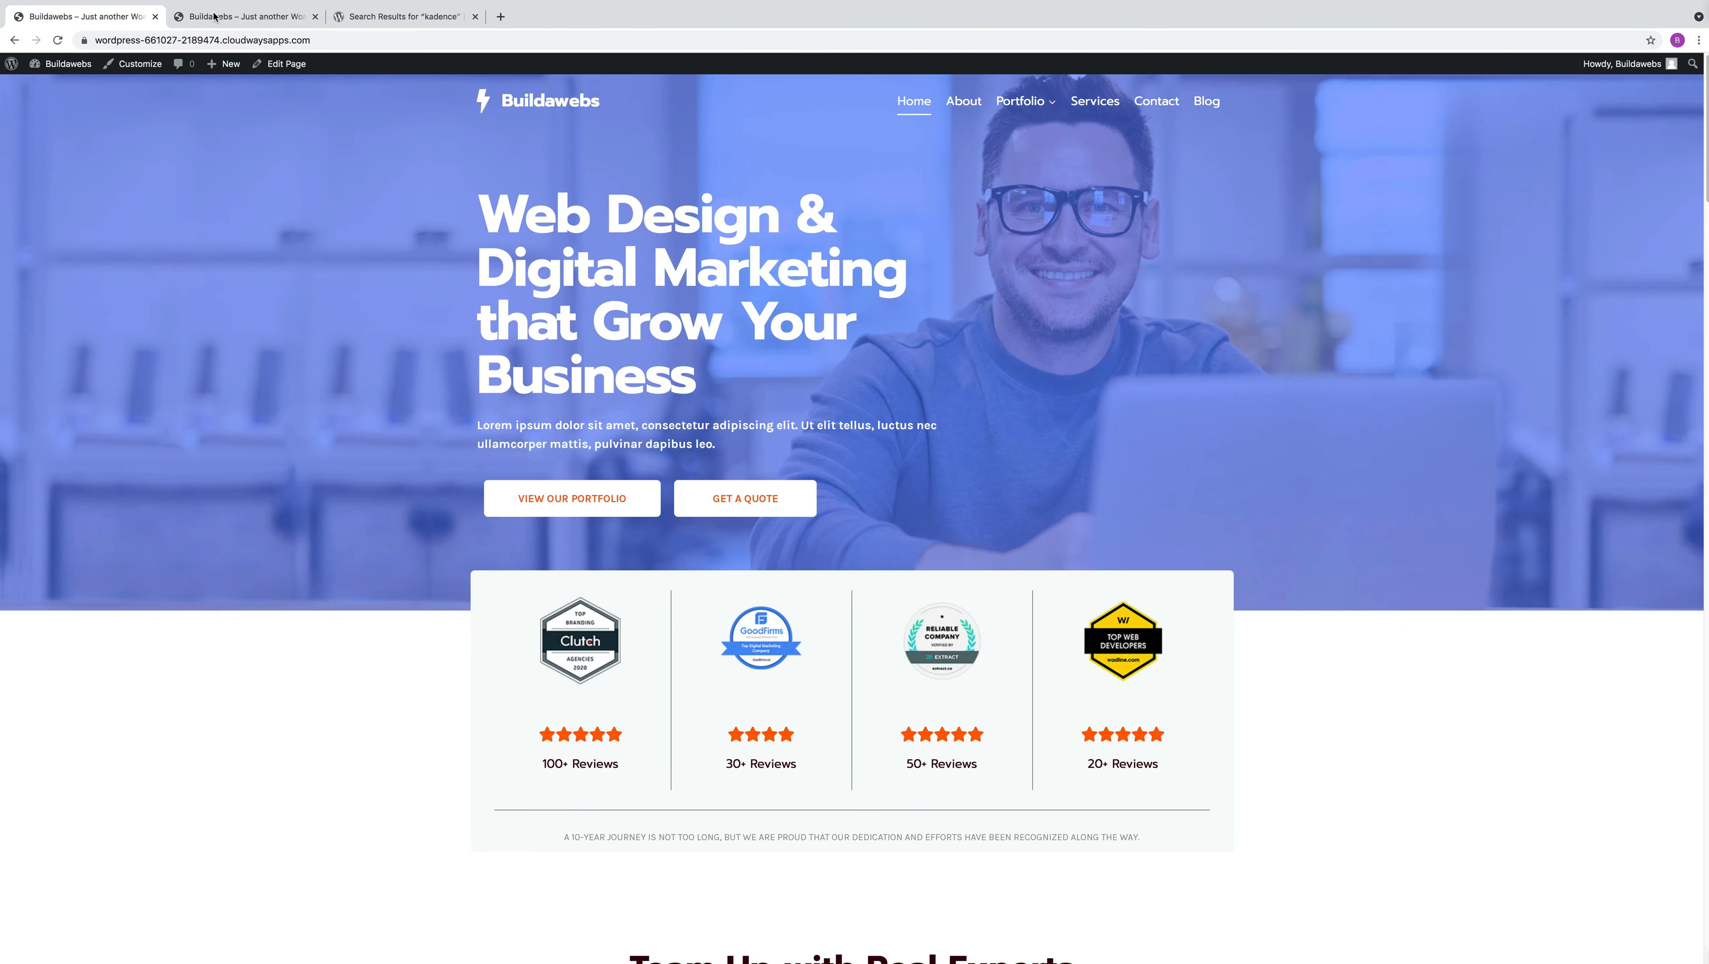
{"action": "left_click", "coordinate": [202, 16]}
{"action": "left_click", "coordinate": [114, 18]}
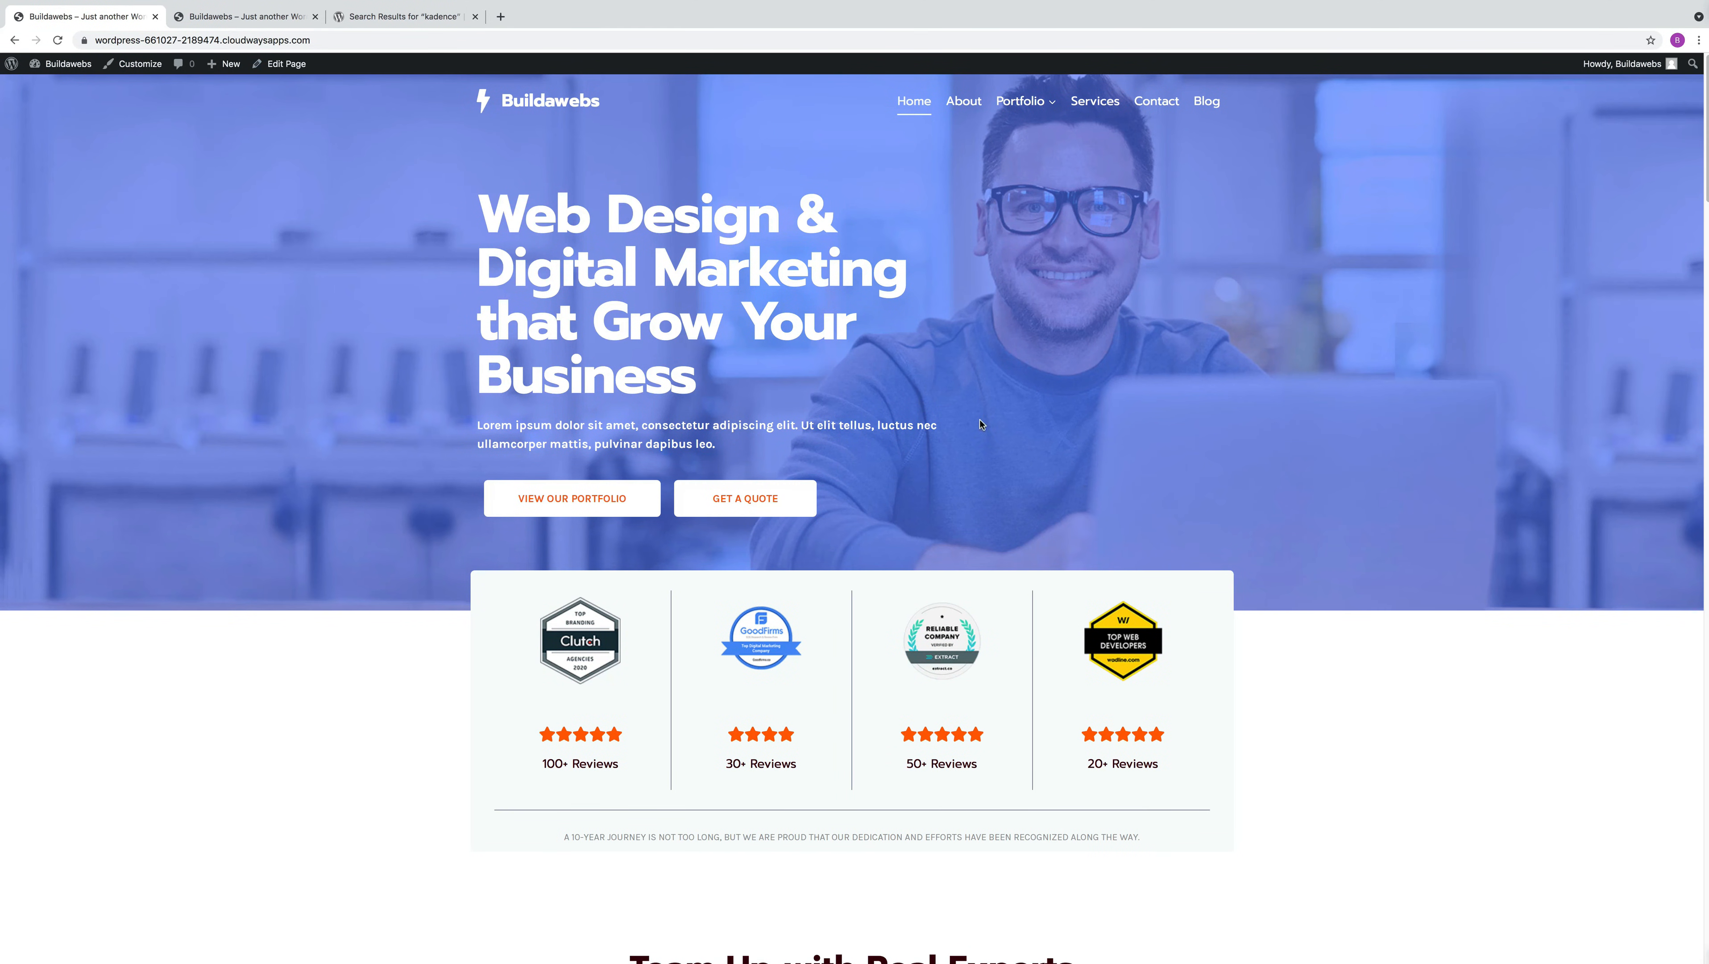